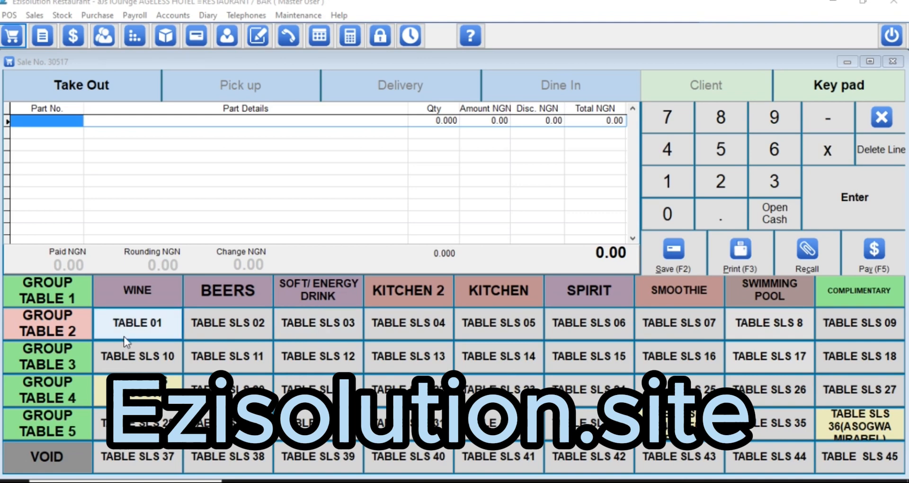
Step: Examine TABLE 01's status options and look through the tables listed under Group Tables 1 to 5
click(141, 332)
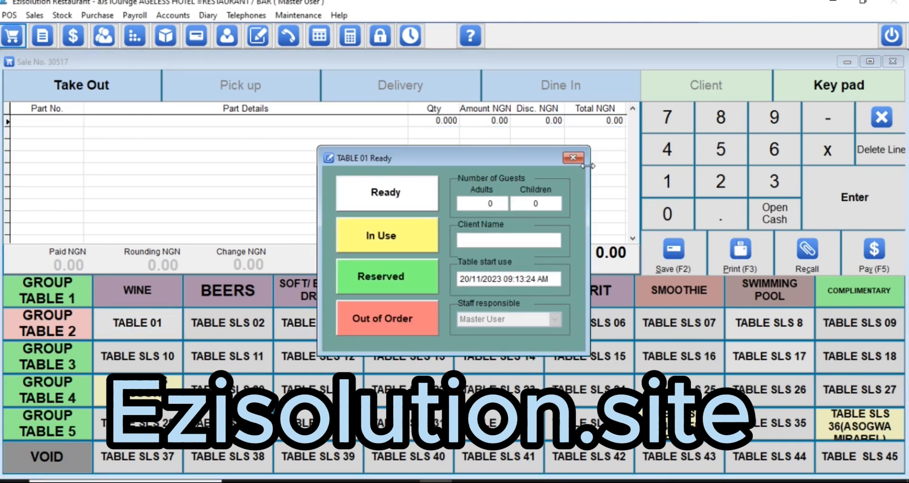
click(581, 161)
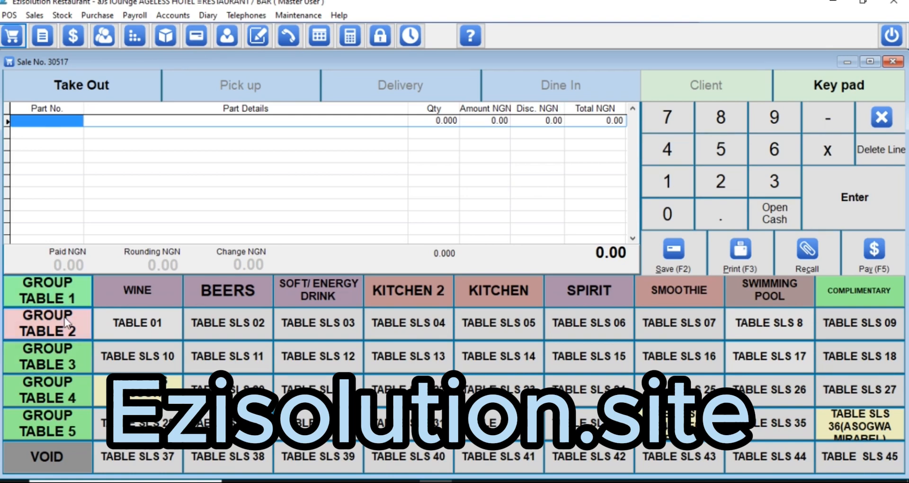
click(61, 332)
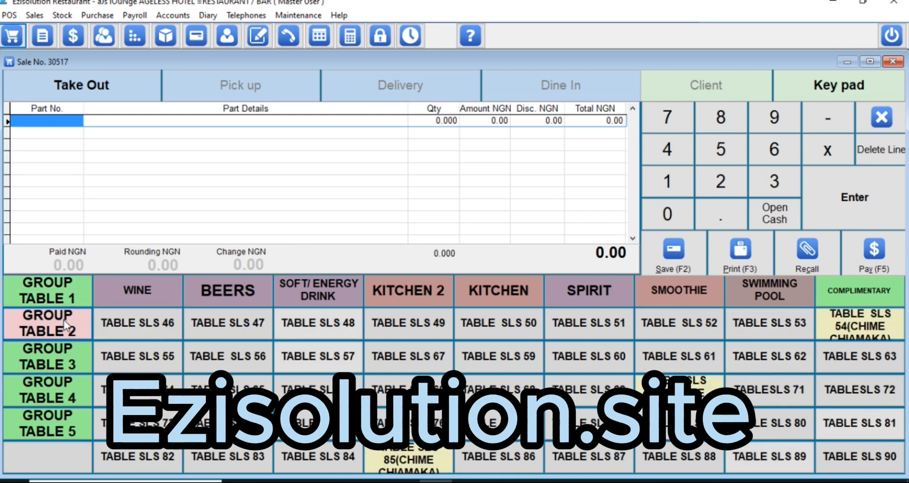
click(60, 350)
click(56, 383)
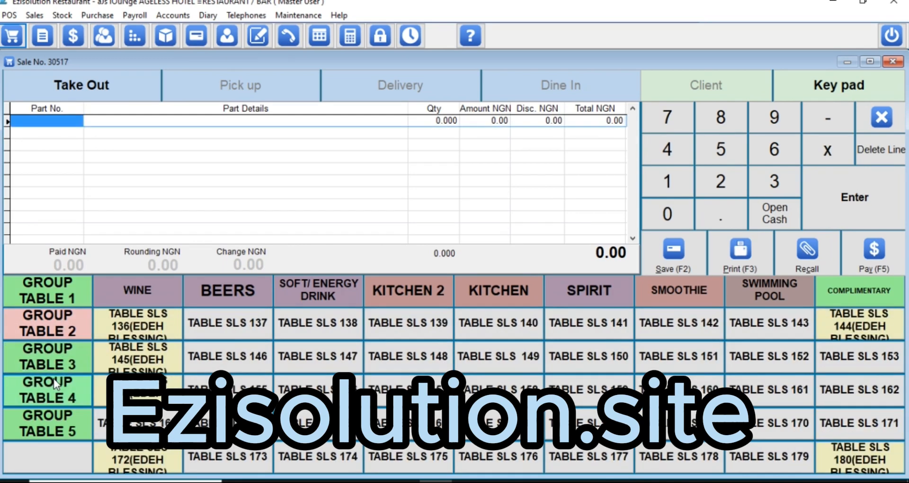
click(56, 298)
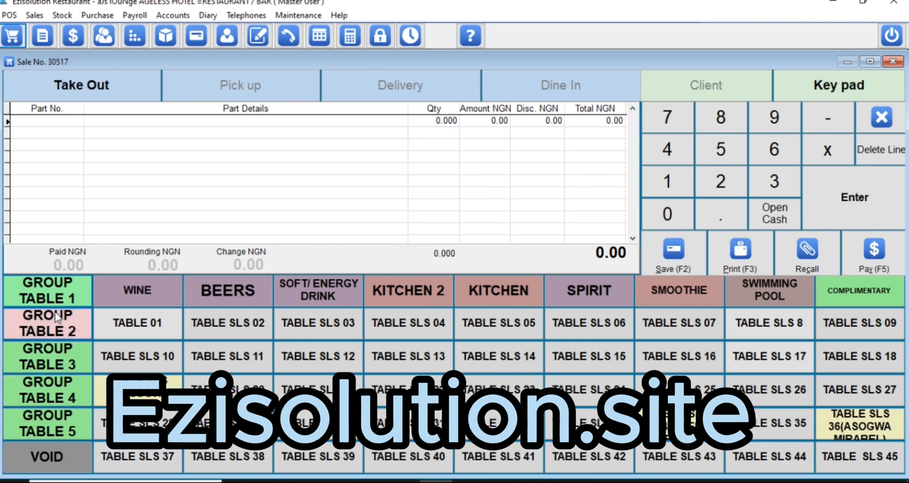
click(61, 330)
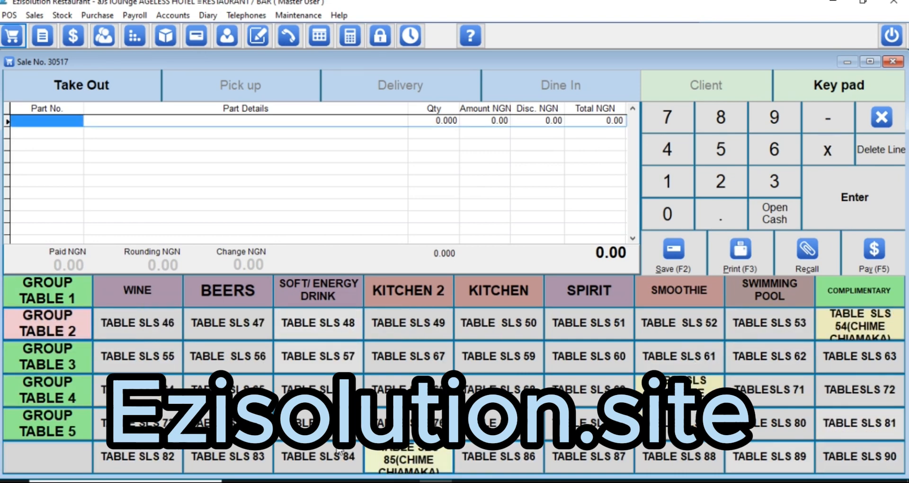
click(43, 362)
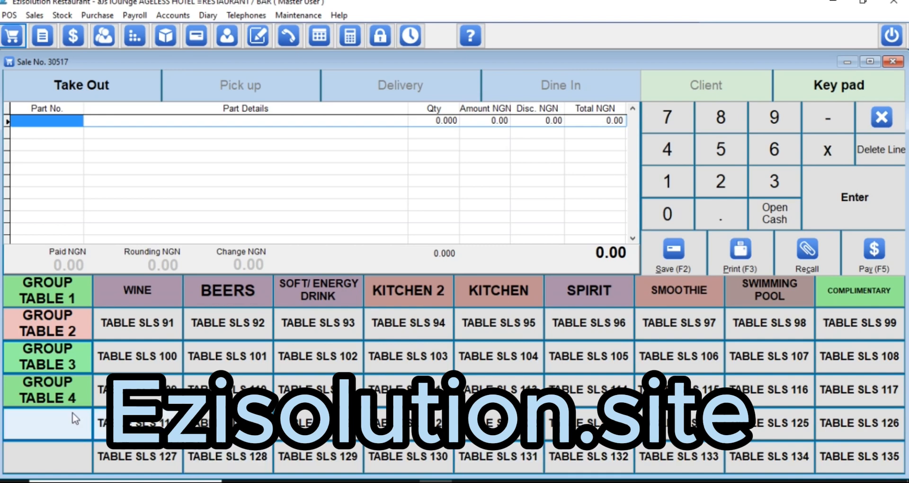
click(64, 392)
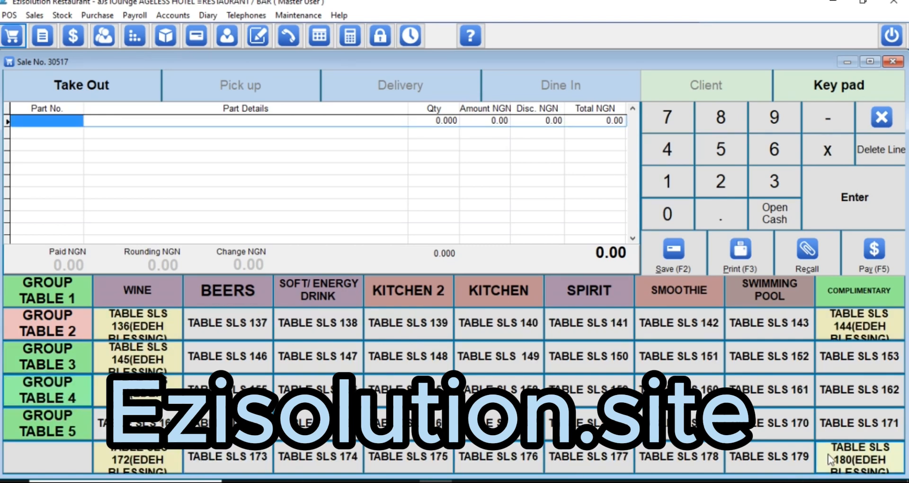
click(44, 424)
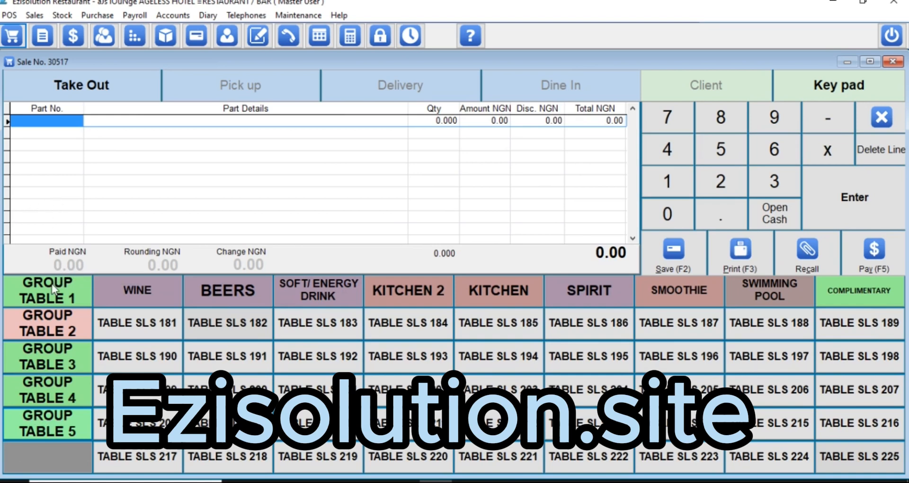
Step: Mark TABLE 01, TABLE SLS 02, TABLE SLS 03 and TABLE SLS 04 of Group Table 1 as Reserved
click(55, 299)
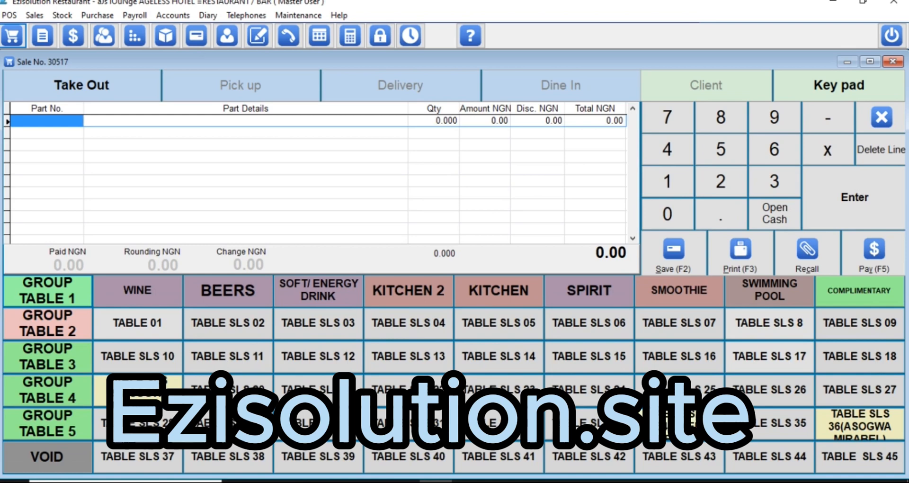
click(142, 324)
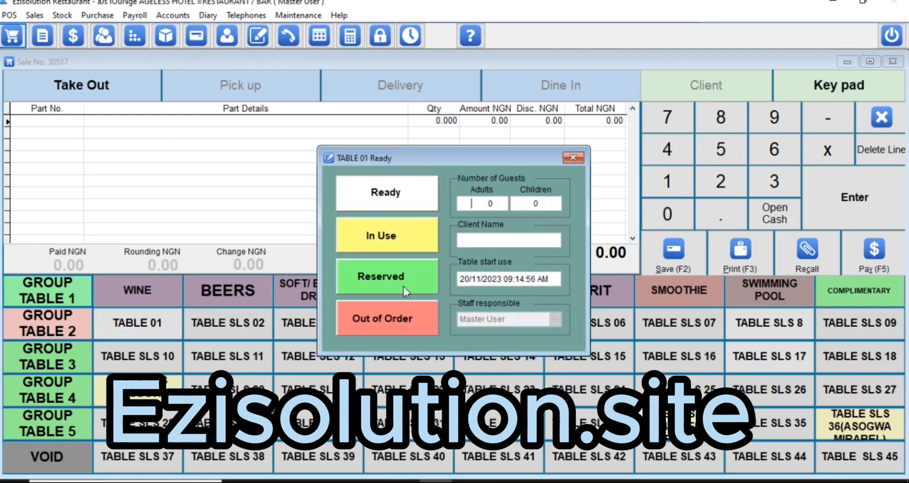
click(400, 276)
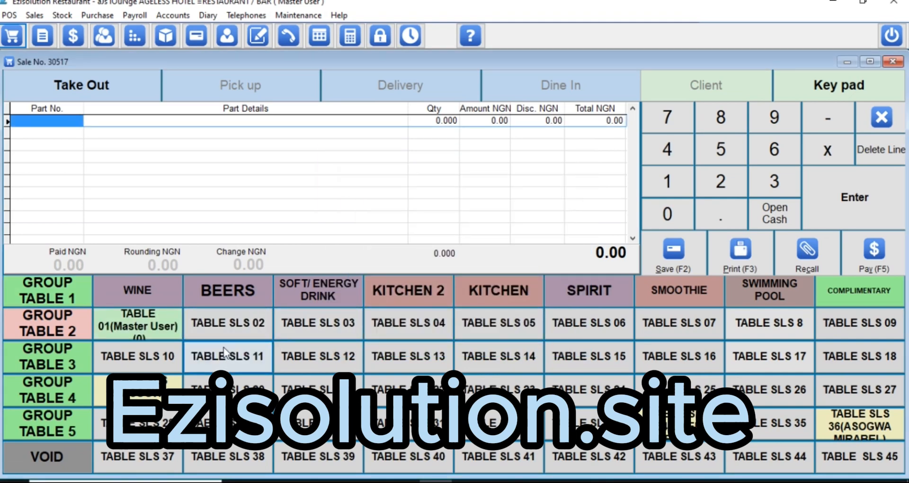
click(233, 328)
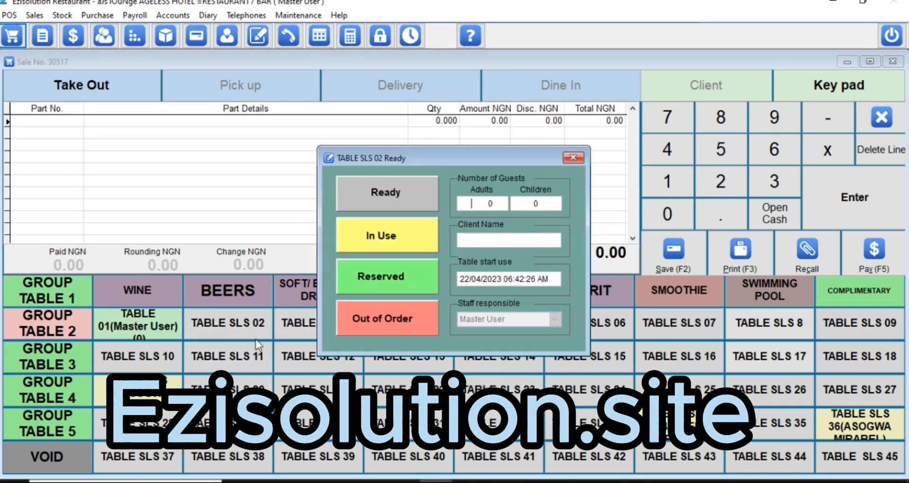
click(387, 277)
click(320, 322)
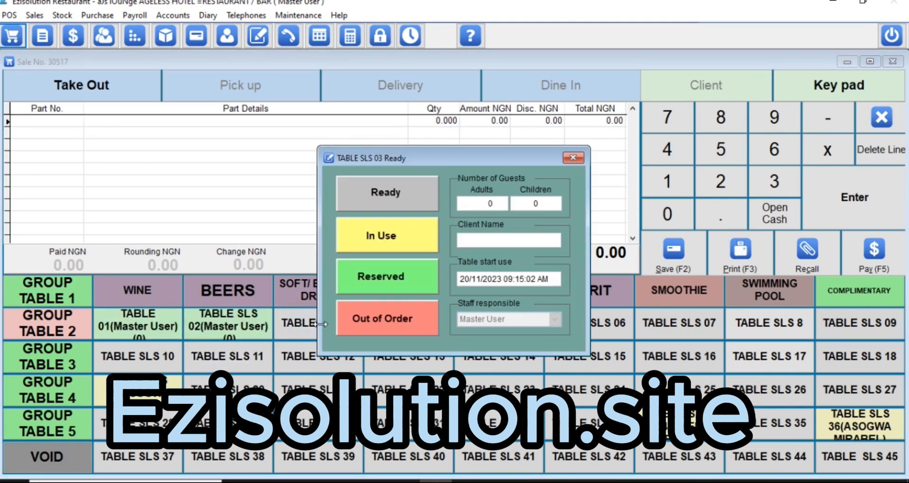
click(393, 282)
click(403, 324)
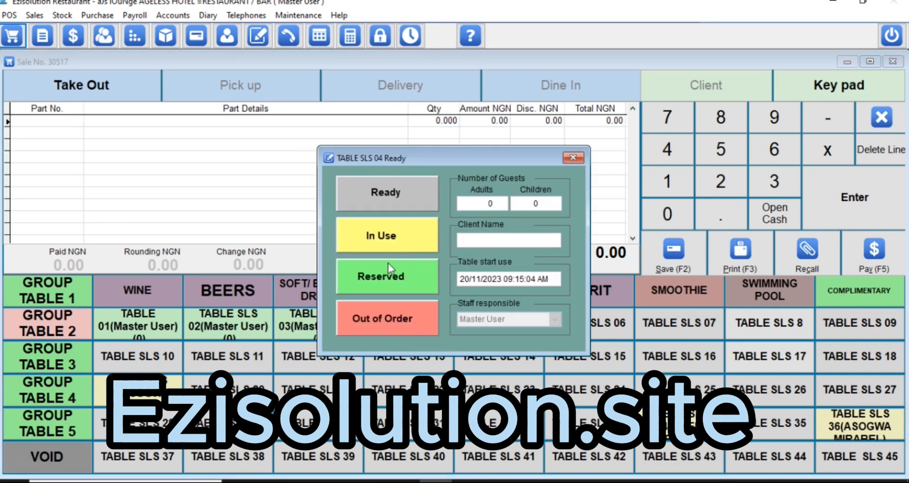
click(381, 276)
Step: Mark TABLE SLS 05 through TABLE SLS 09 as Reserved and close the sale screen
click(478, 332)
click(398, 277)
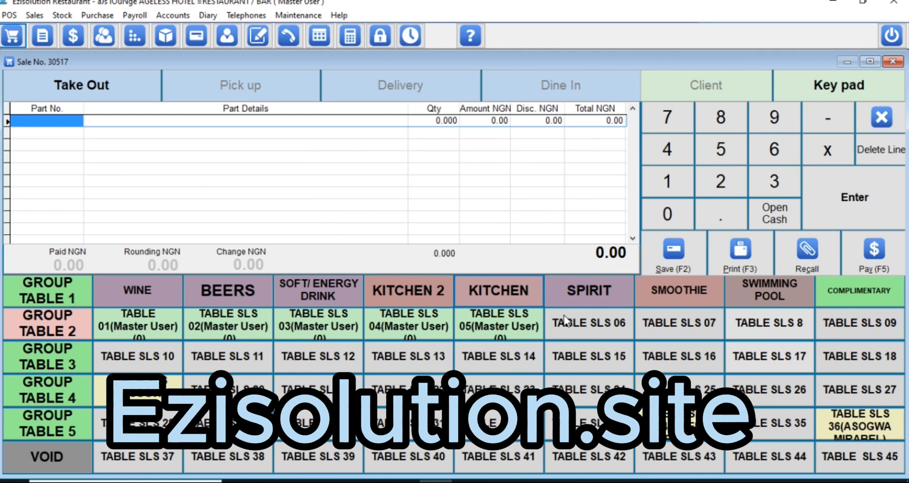
click(603, 325)
click(399, 275)
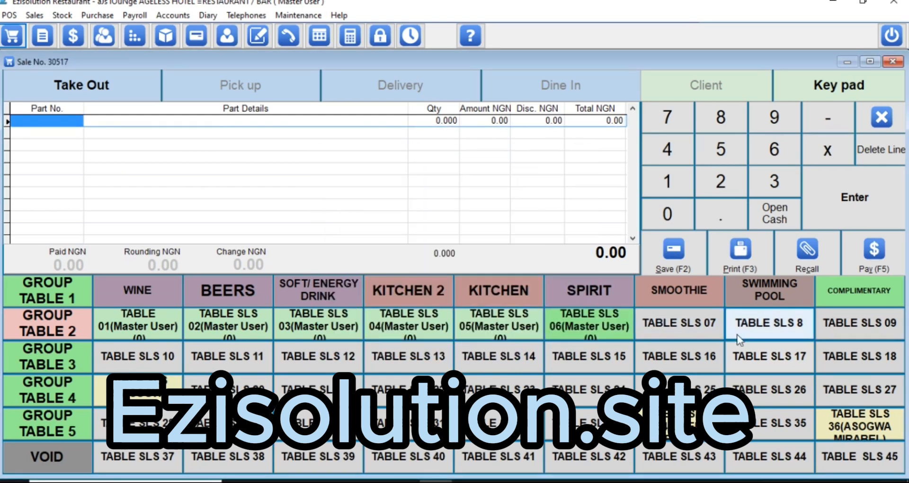
click(713, 325)
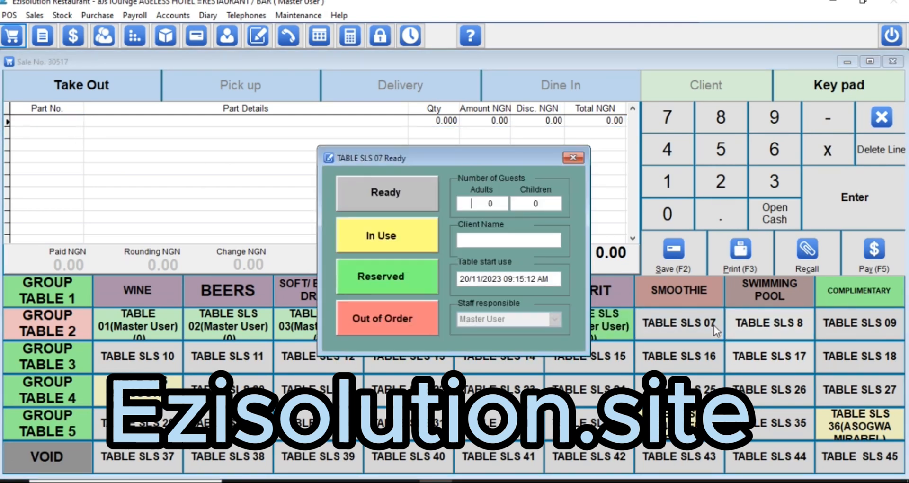
click(403, 280)
click(769, 324)
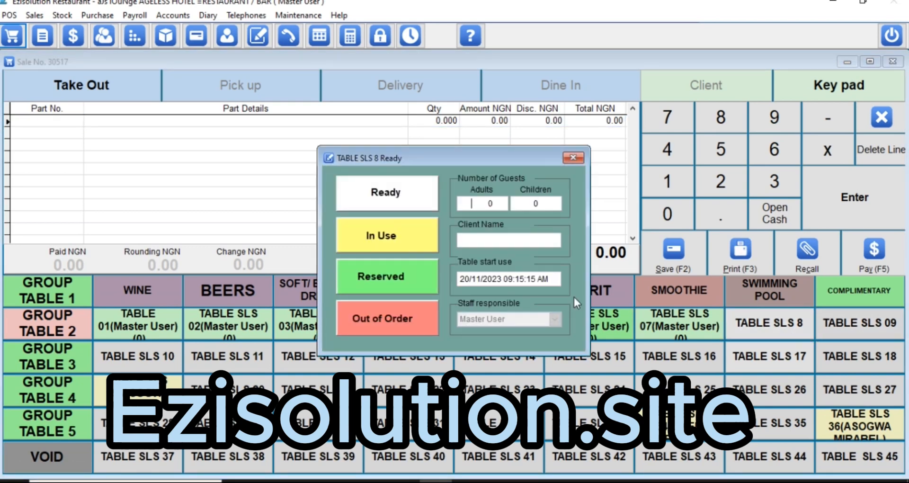
click(426, 279)
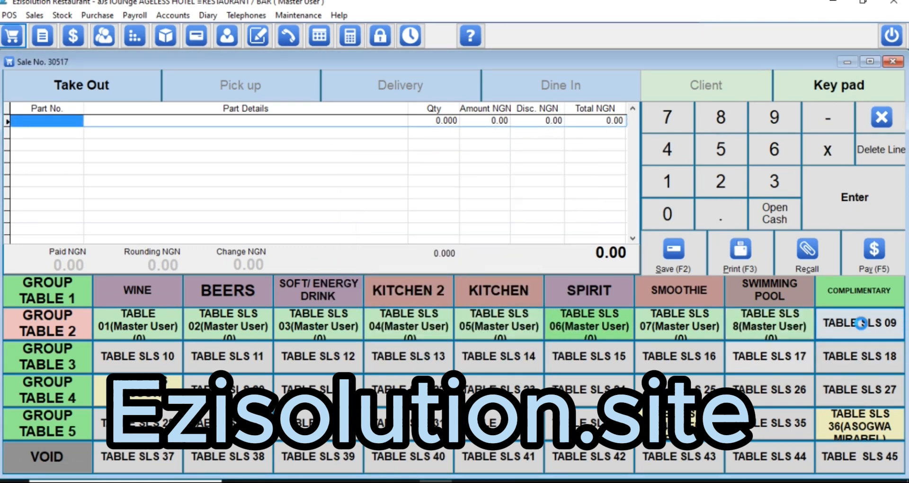
click(859, 324)
click(415, 272)
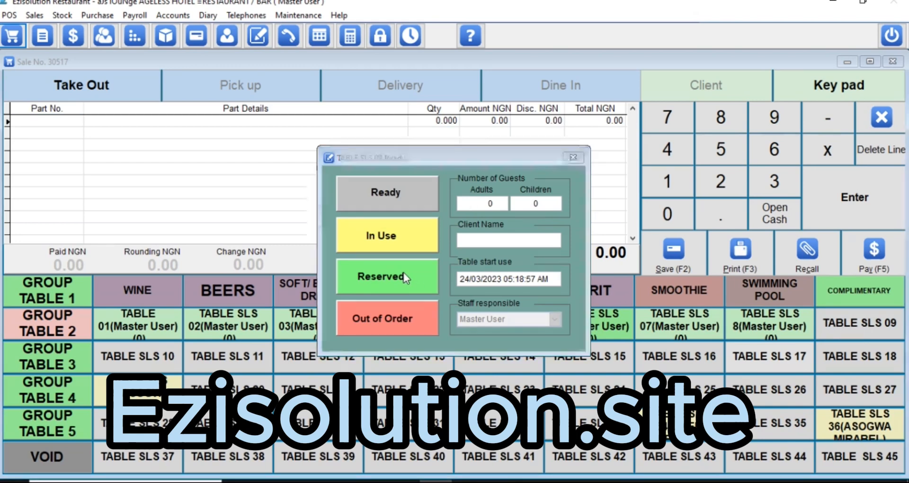
click(881, 117)
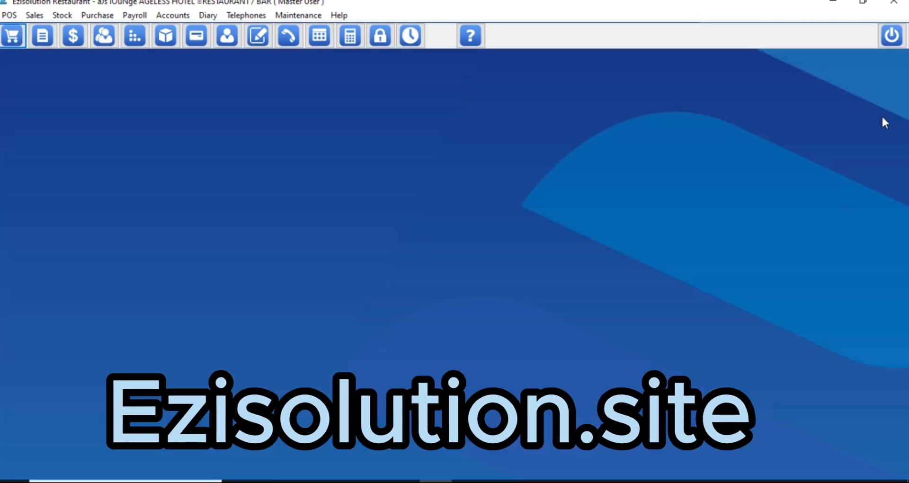
click(288, 18)
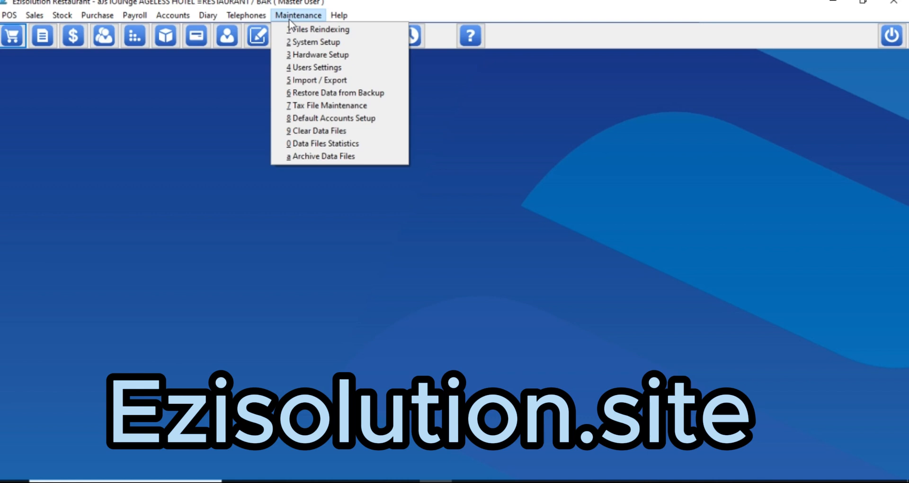
click(308, 42)
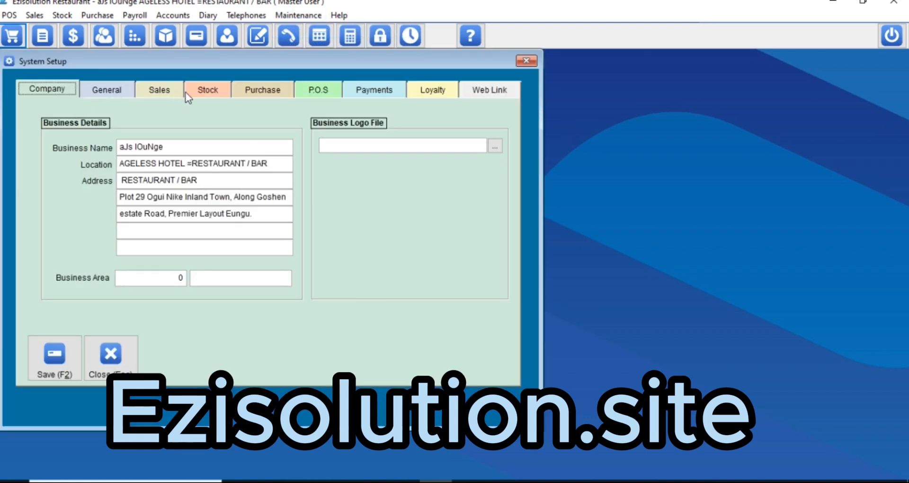
click(170, 90)
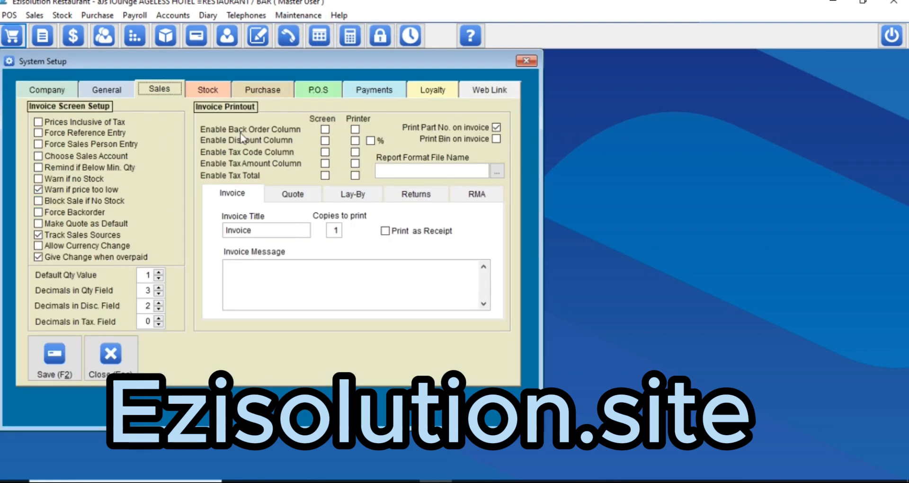
click(315, 90)
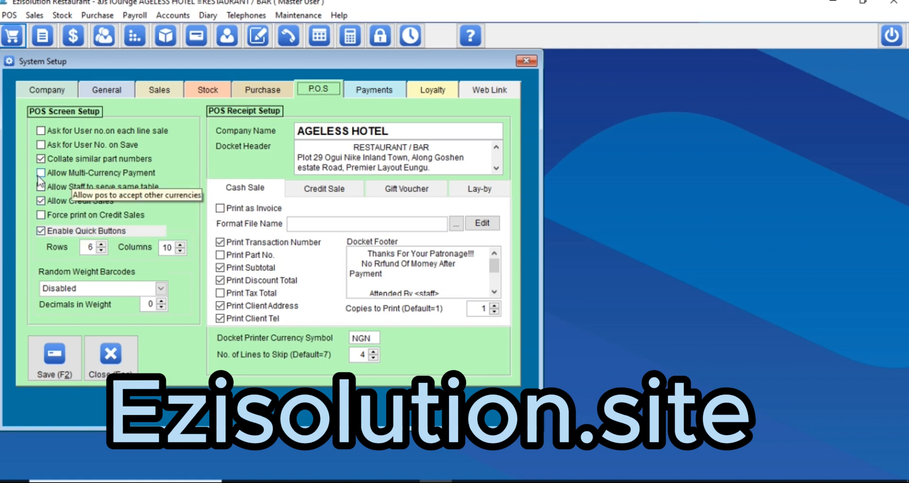
click(45, 188)
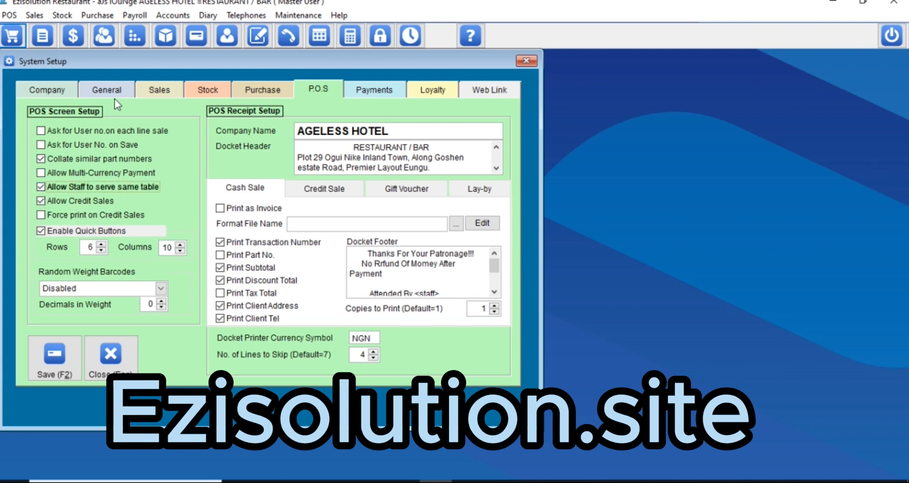
click(51, 90)
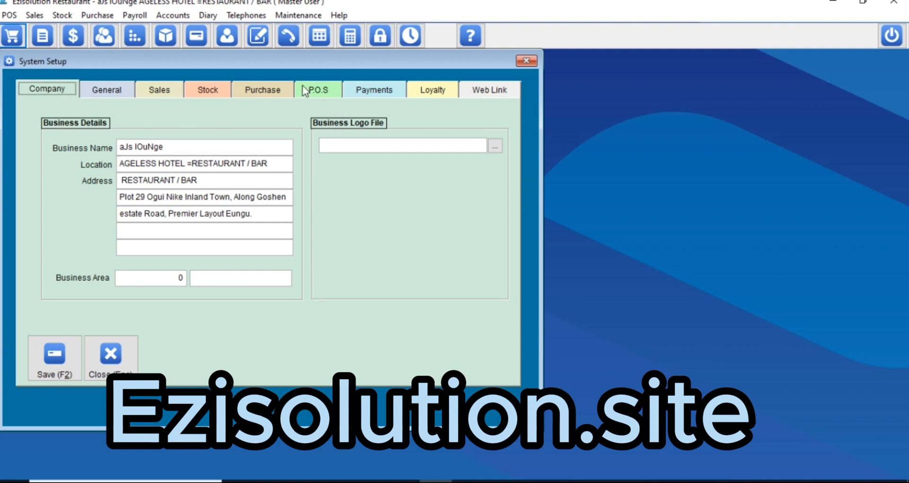
click(112, 362)
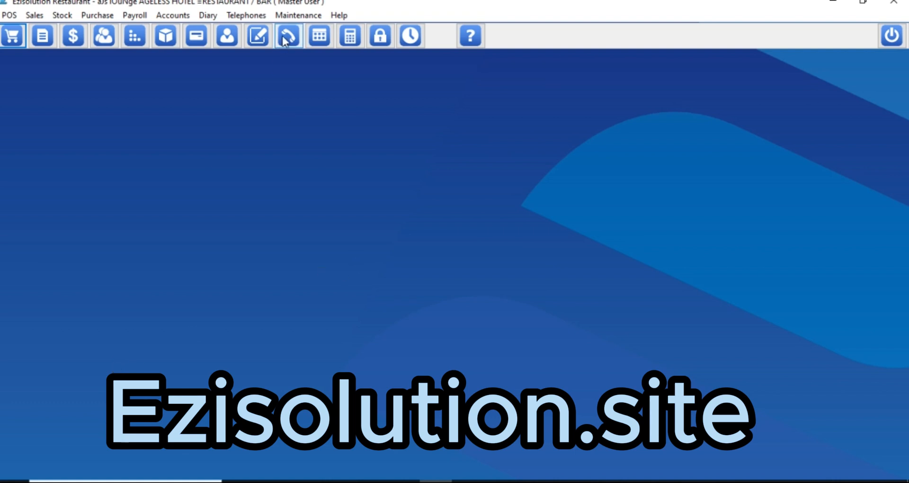
Step: Save the P.O.S system setup with "Allow Staff to serve same table" unticked and reopen the sale screen
click(292, 20)
click(303, 42)
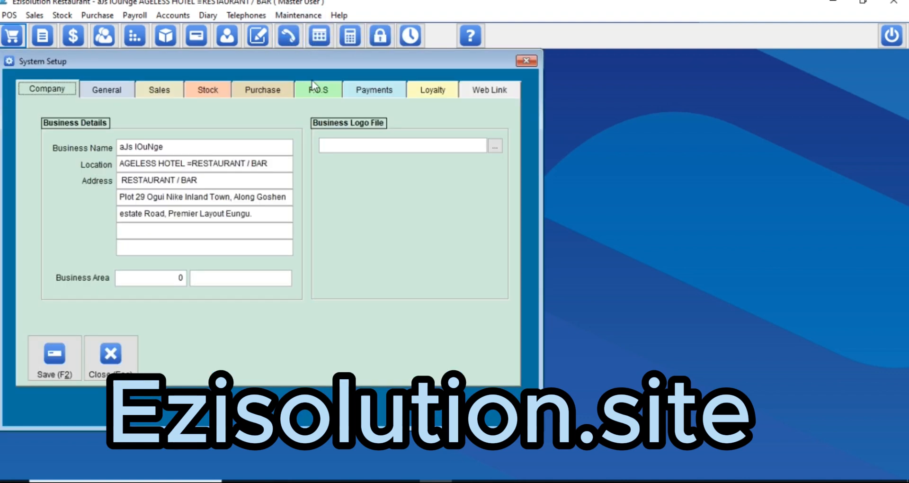
click(321, 93)
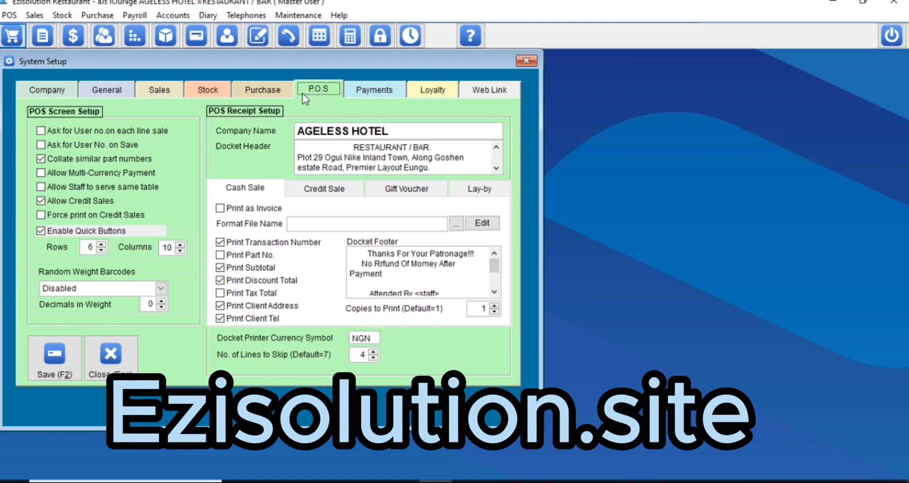
click(64, 189)
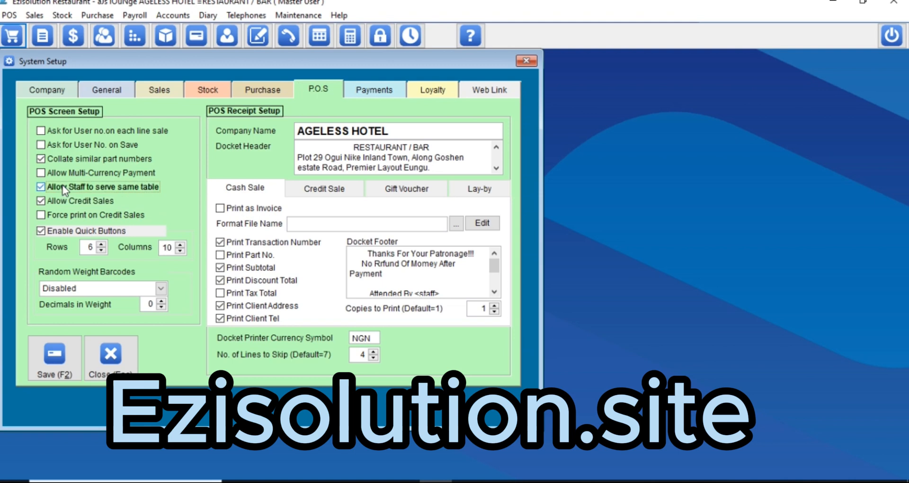
click(64, 188)
click(55, 354)
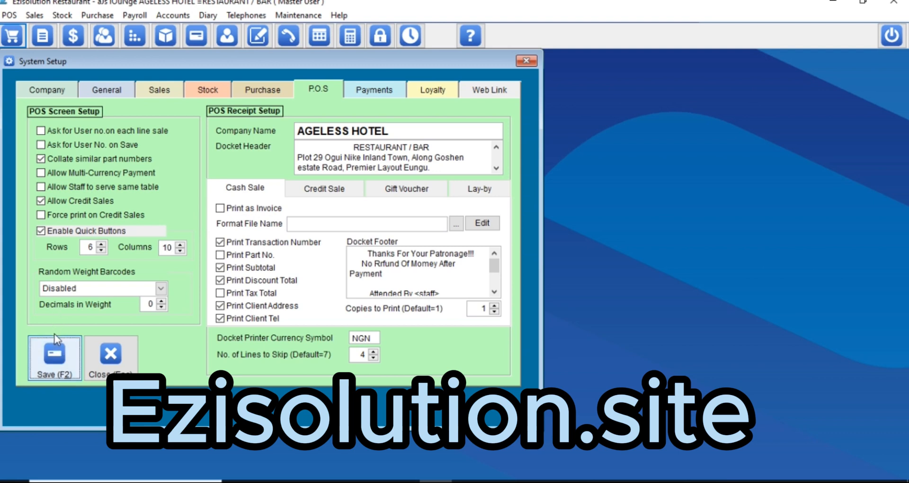
click(54, 358)
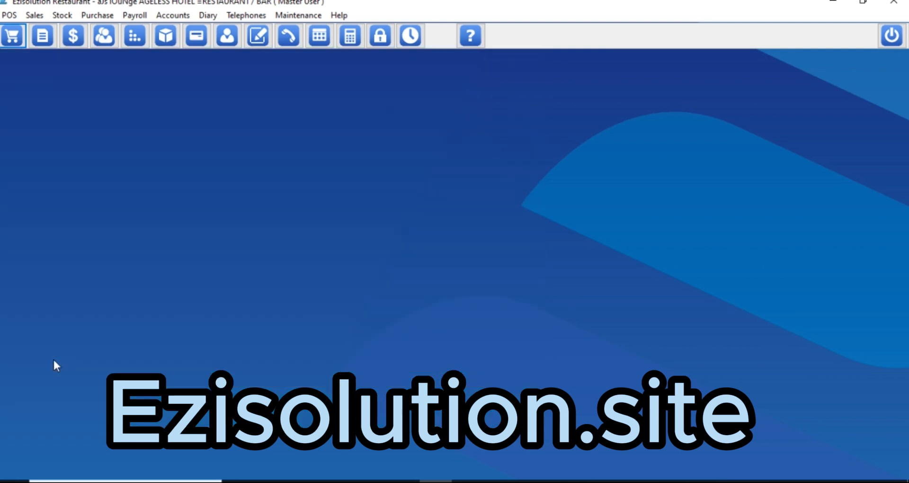
click(12, 37)
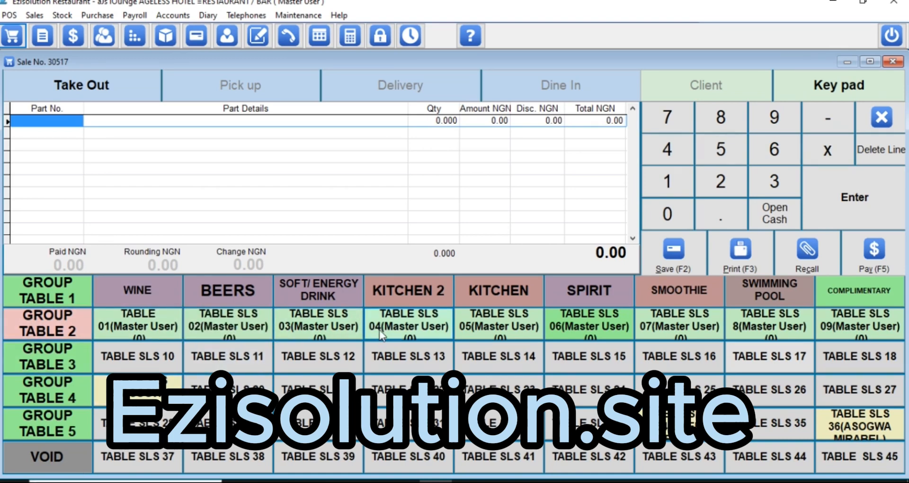
Step: Look through the tables under Group Tables 5 to 1 and add VOID lines to the sale
click(43, 464)
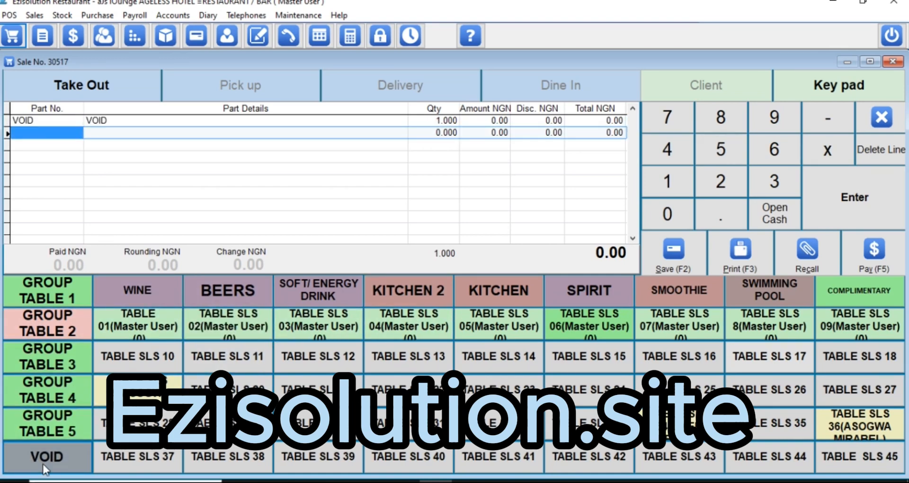
click(47, 458)
click(51, 428)
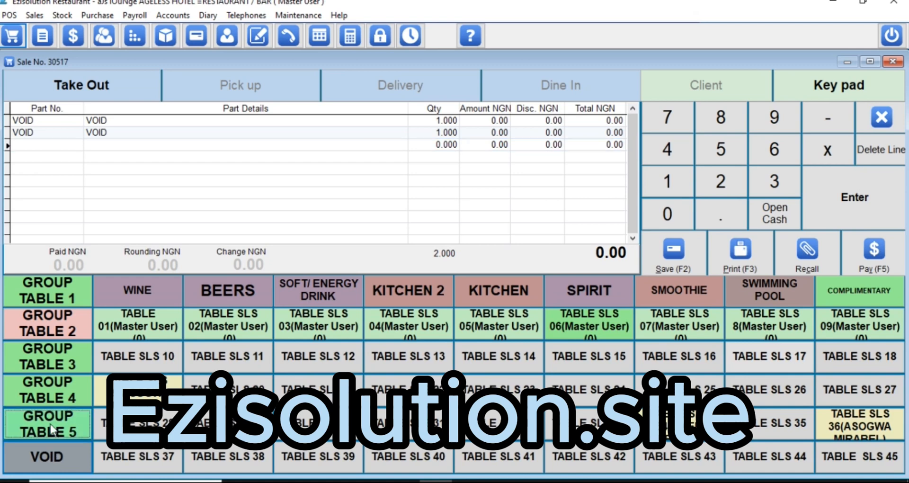
click(49, 399)
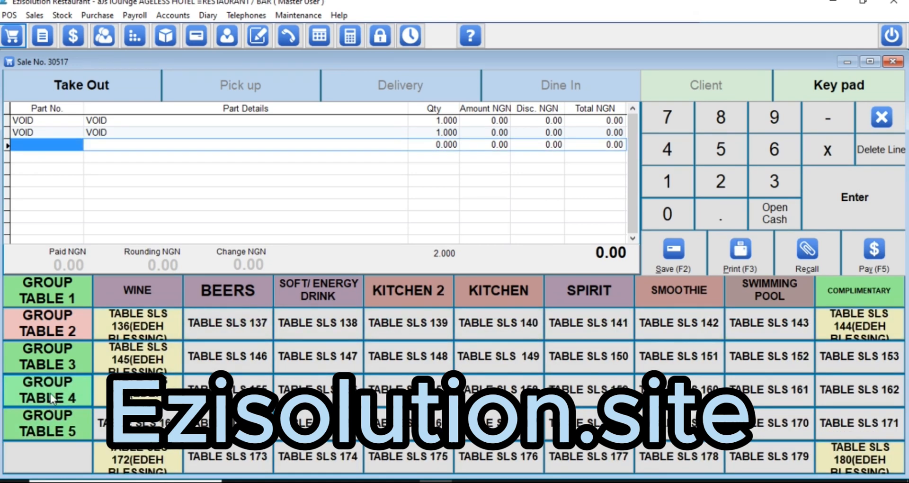
click(51, 363)
click(51, 327)
click(54, 296)
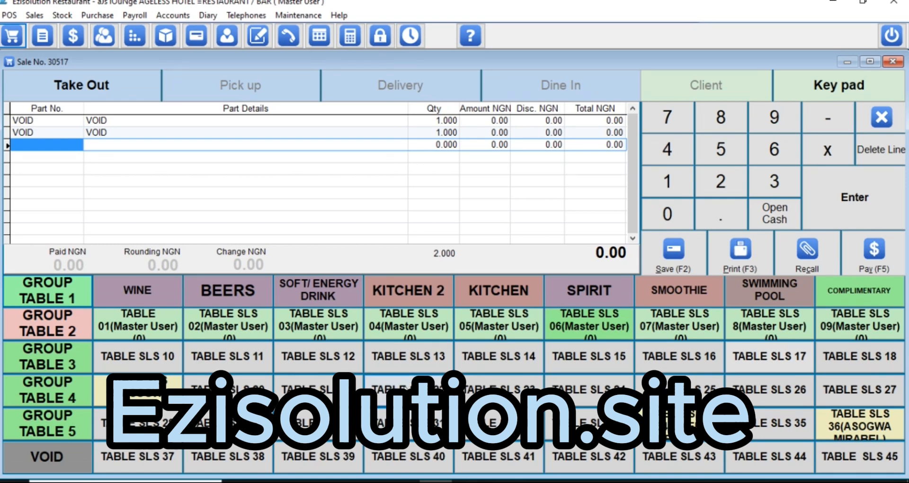
click(42, 466)
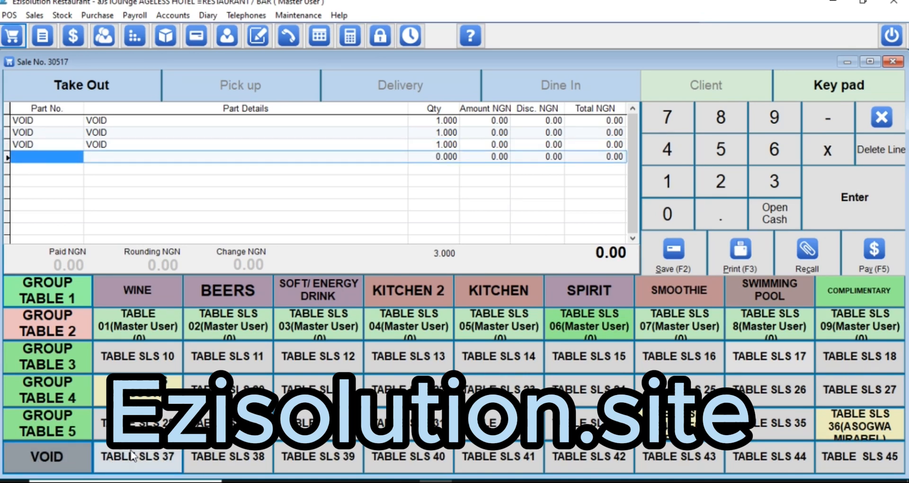
Step: Copy the part number [TABLE# FG44] from TABLE SLS 37's button settings and paste it into the sale's blank line
right_click(132, 455)
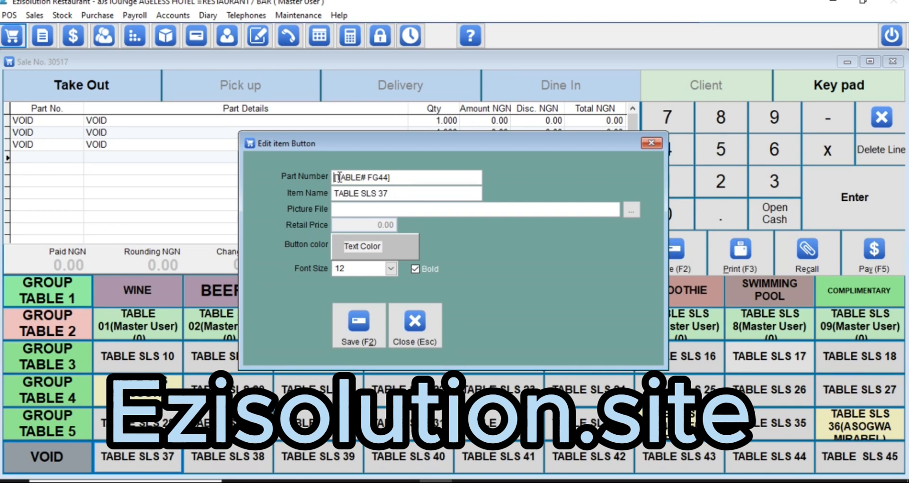
drag(333, 178, 399, 178)
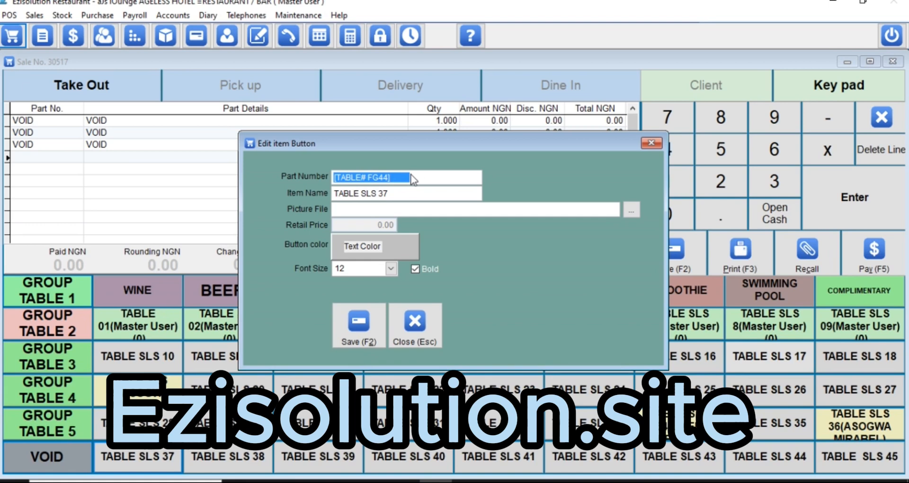
click(408, 178)
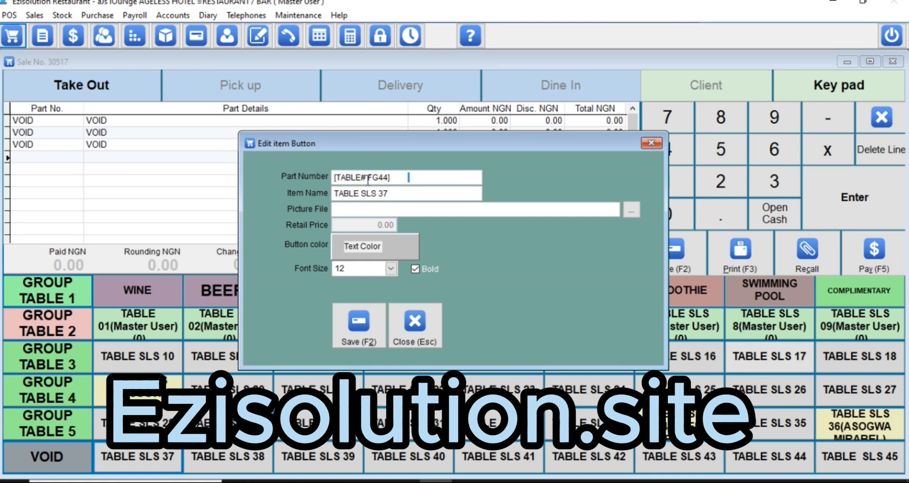
drag(361, 178, 337, 175)
drag(403, 178, 334, 174)
key(ctrl+c)
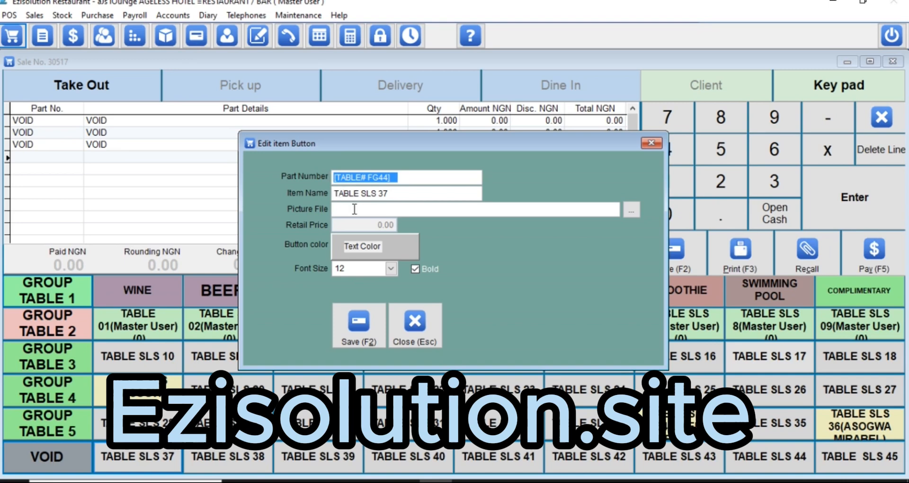
click(423, 336)
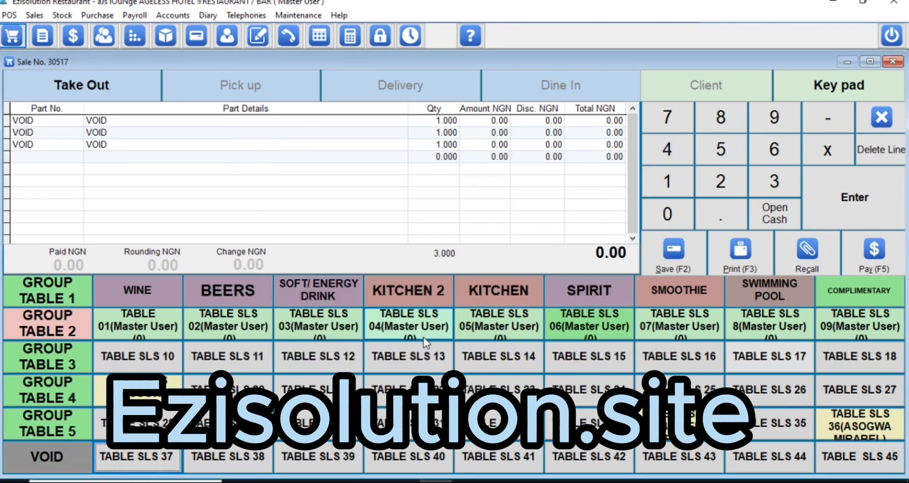
click(175, 158)
key(ctrl+v)
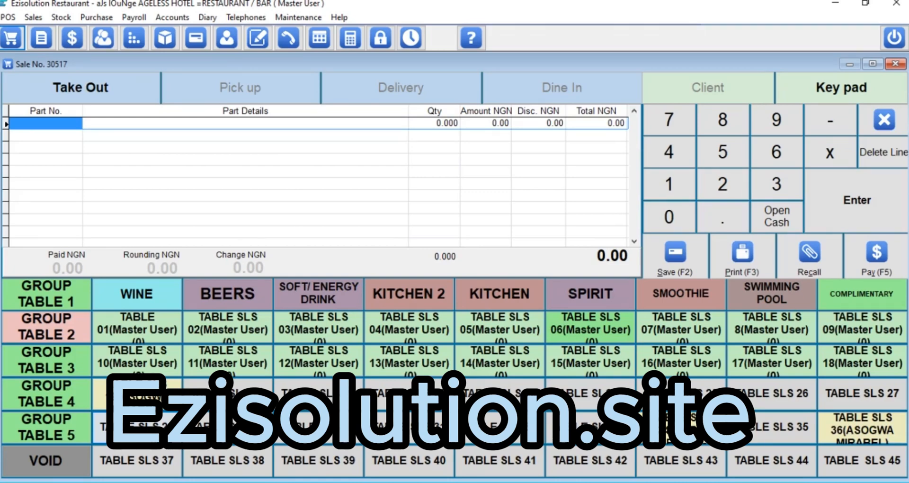
Step: Close the sale, enable "Allow Staff to serve same table" in the P.O.S system setup, save it and reopen the sale screen
click(56, 303)
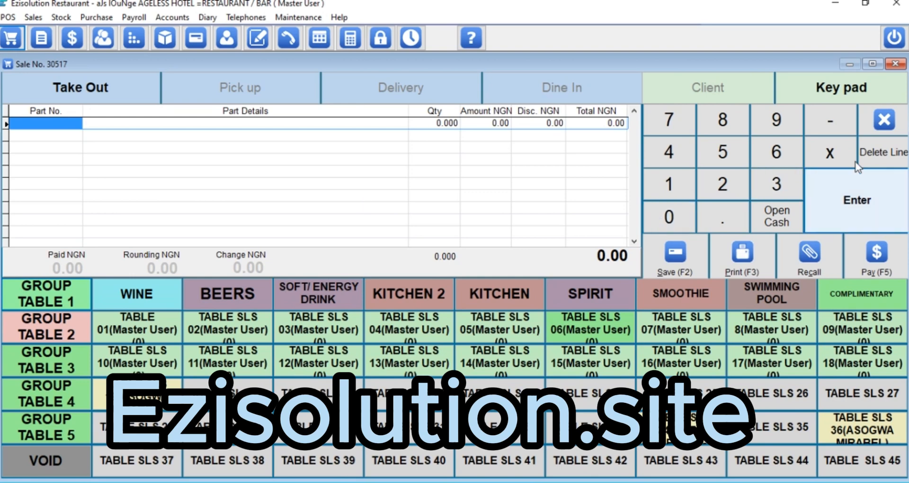
click(881, 132)
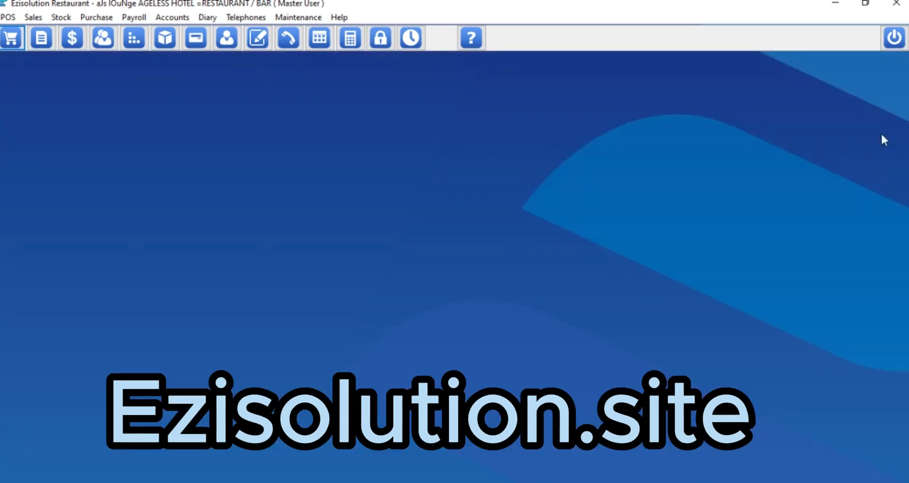
click(300, 18)
click(312, 45)
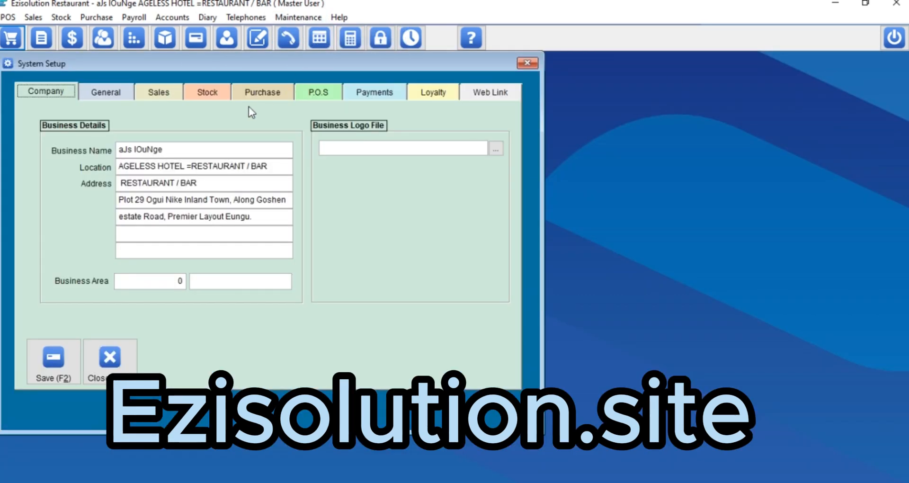
click(312, 92)
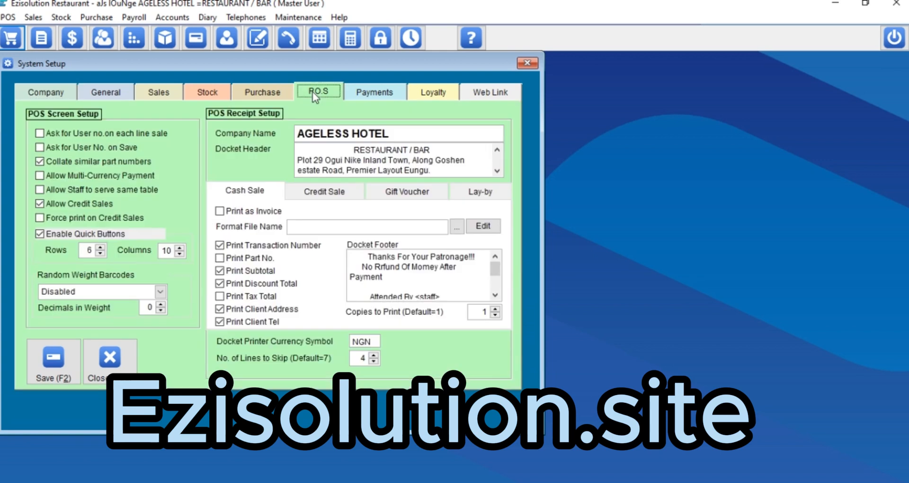
click(58, 192)
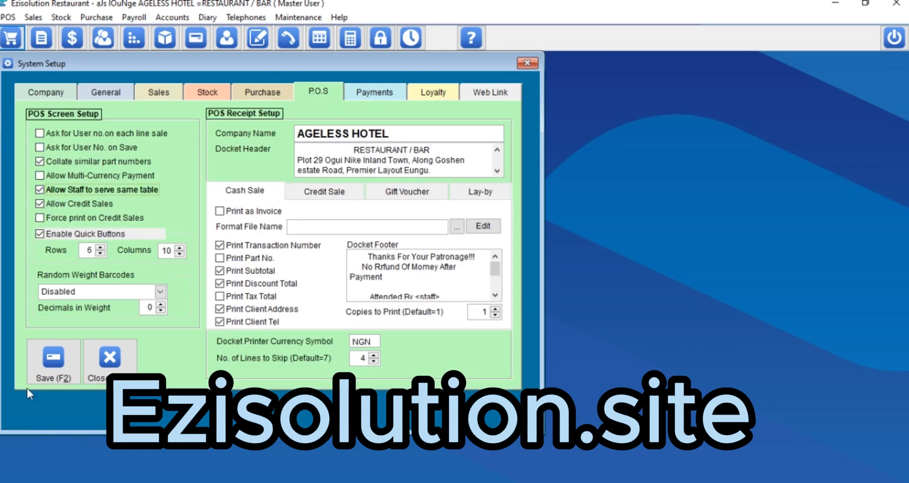
click(38, 370)
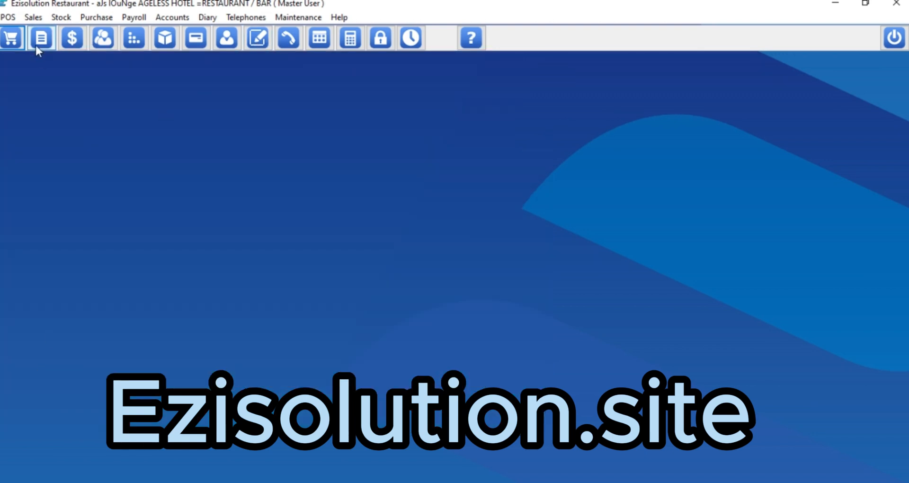
click(15, 39)
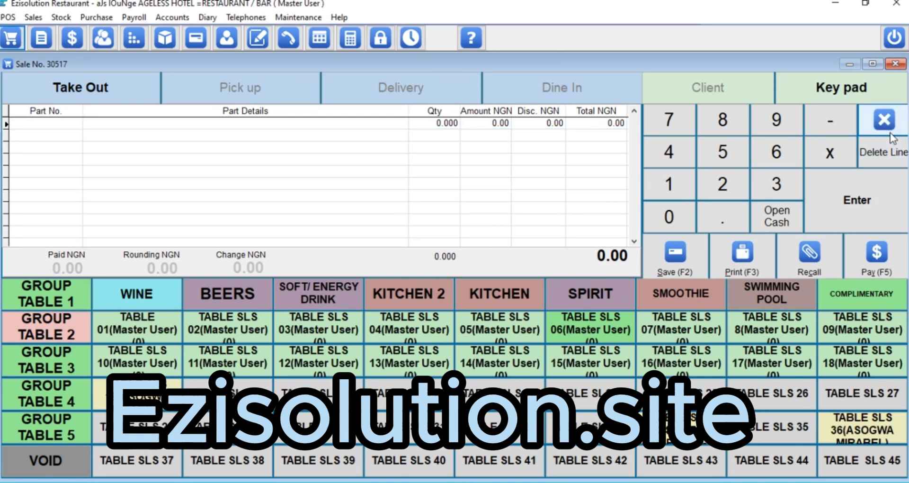
Step: Close the sale and open the tenth user's security settings from the Users File to examine the POS, Sales and Stock access levels
click(883, 119)
click(305, 17)
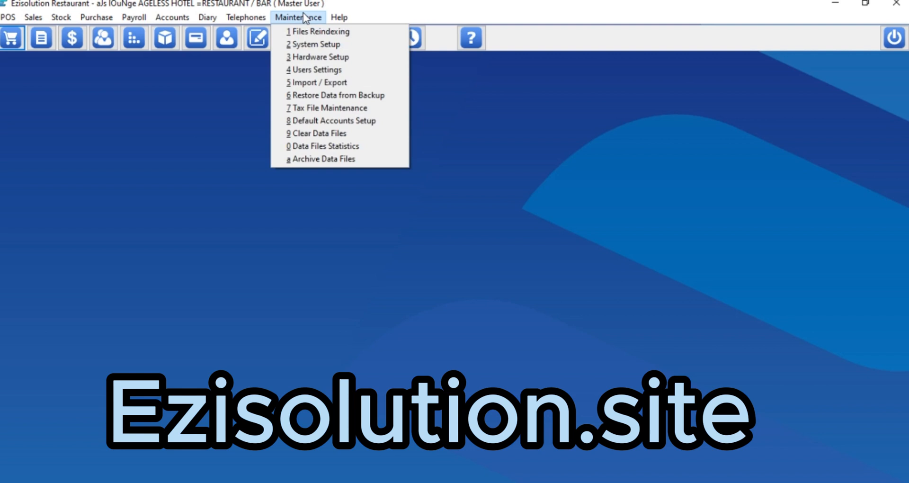
click(310, 71)
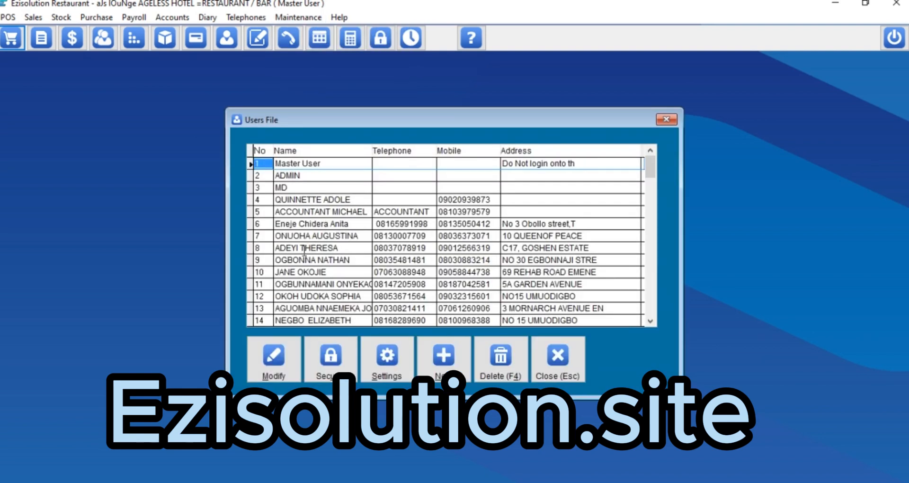
click(324, 273)
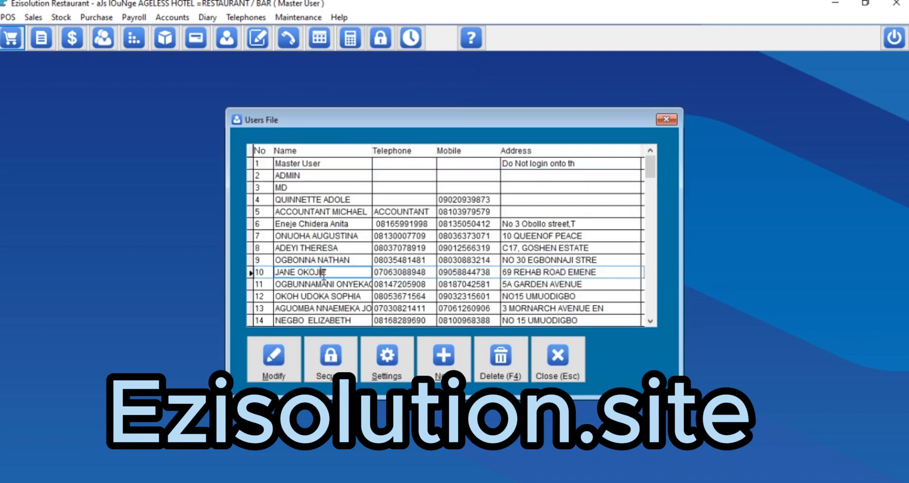
click(363, 367)
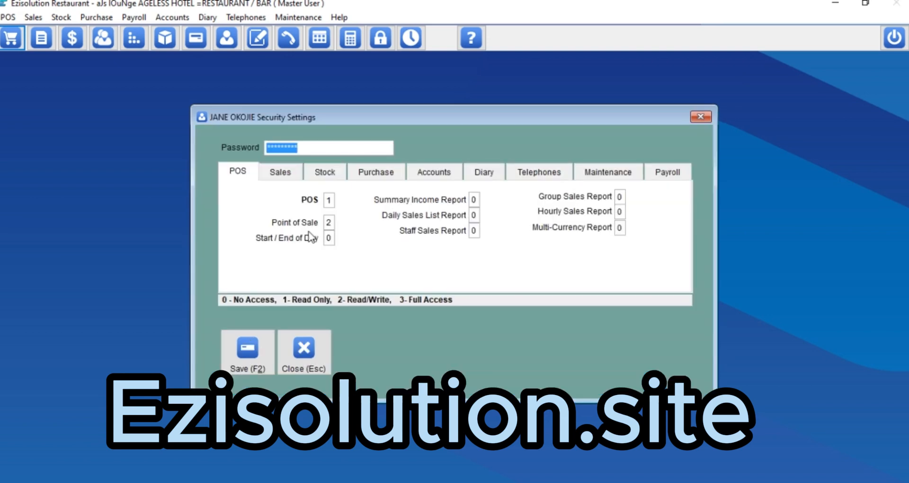
click(328, 222)
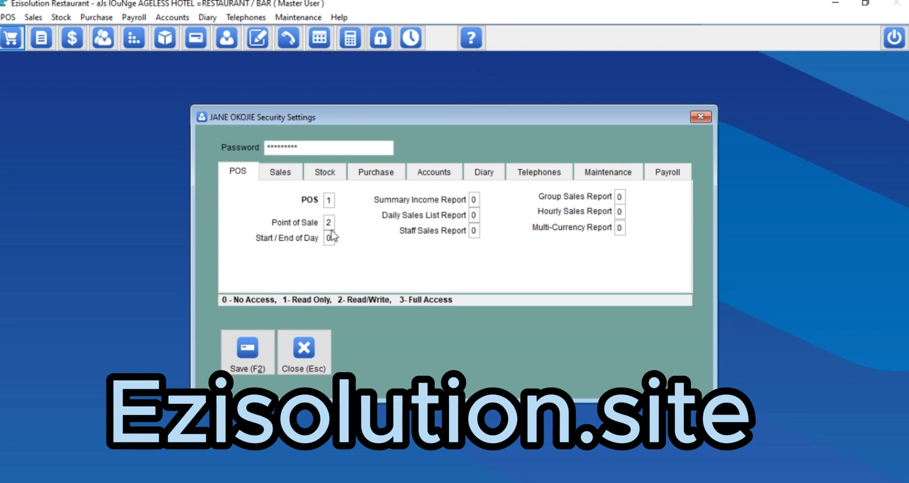
click(283, 174)
click(324, 174)
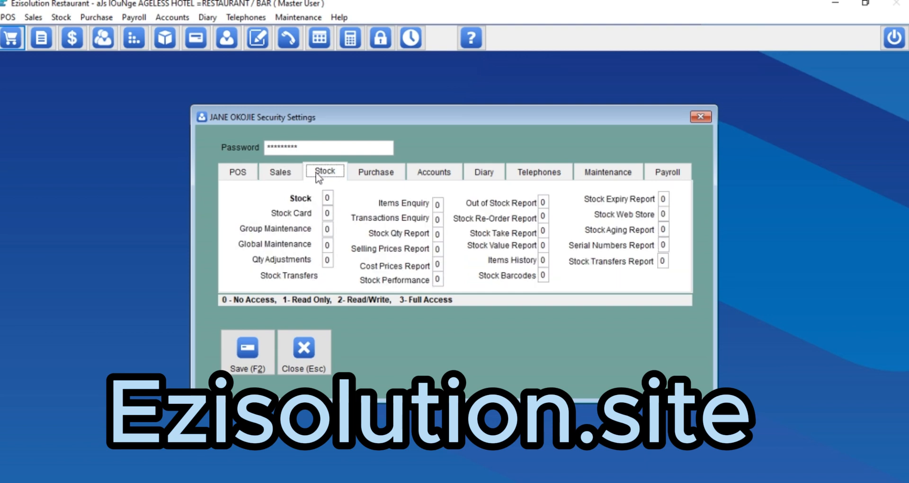
click(263, 171)
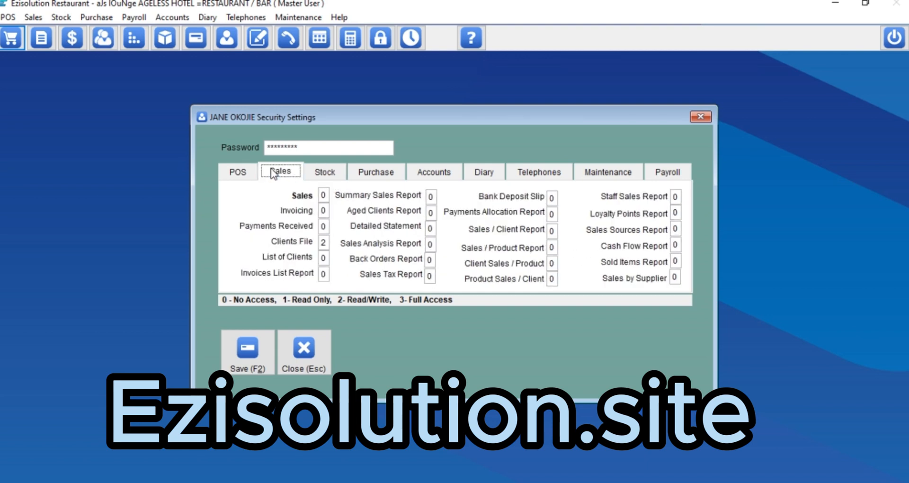
Step: Set the user's Clients File access to 2, check the Stock, Purchase, Accounts and Diary rights, and save the security settings
click(324, 243)
key(BackSpace)
text(2)
click(333, 169)
click(379, 173)
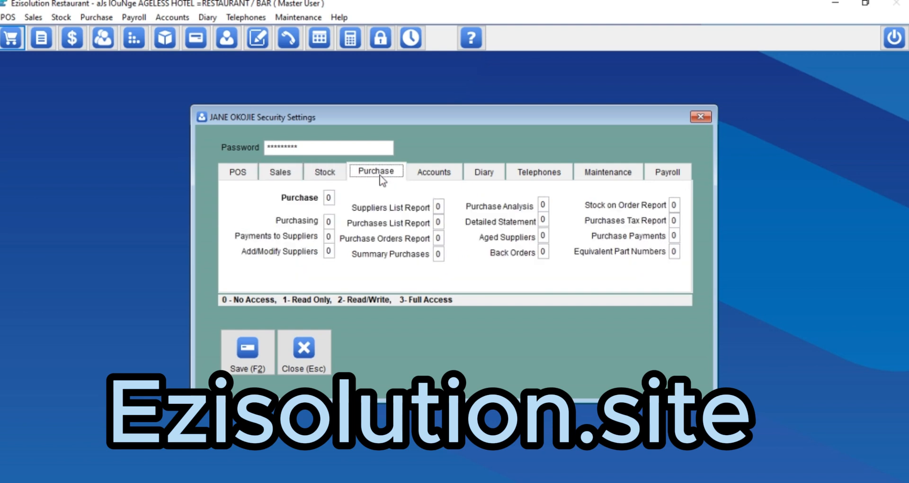
click(431, 173)
click(491, 174)
click(247, 352)
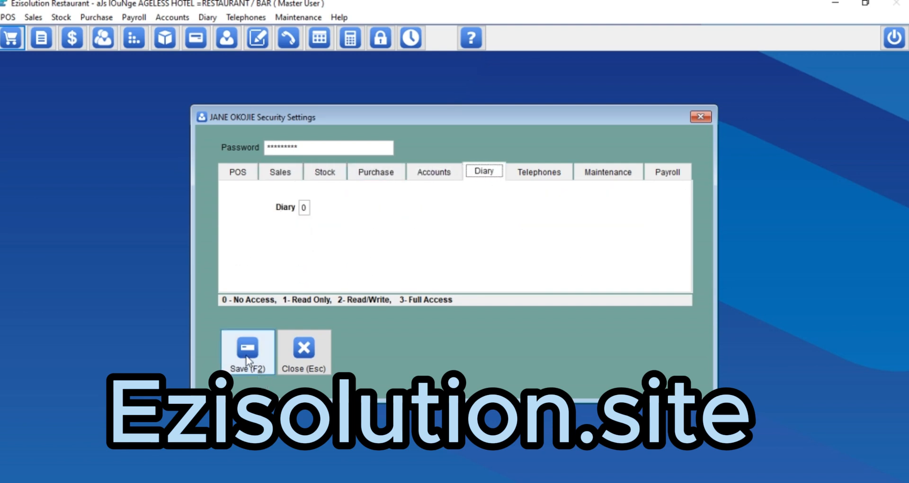
Step: Examine the tenth user's Interface, Sales and P.O.S system settings and save them
click(382, 367)
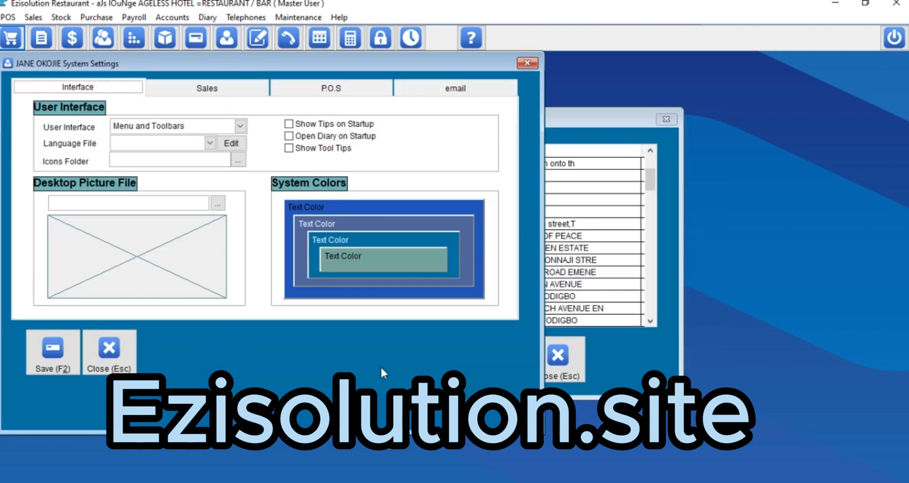
click(232, 88)
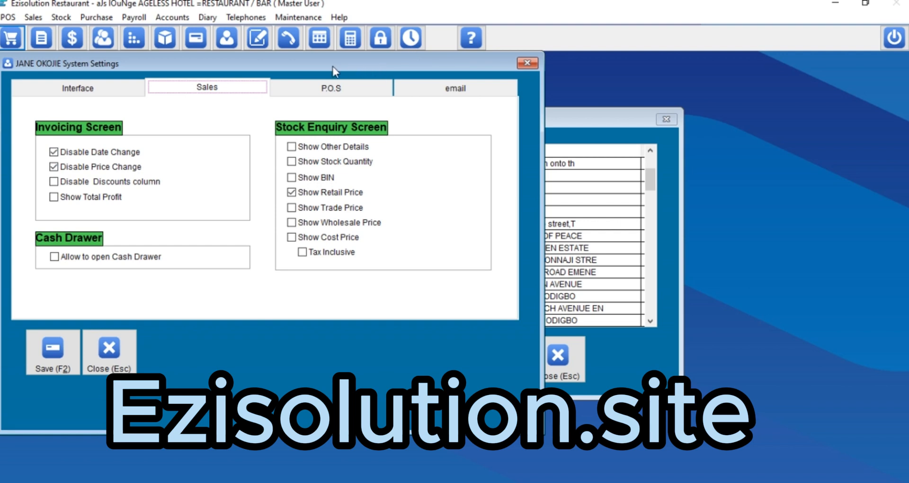
click(317, 86)
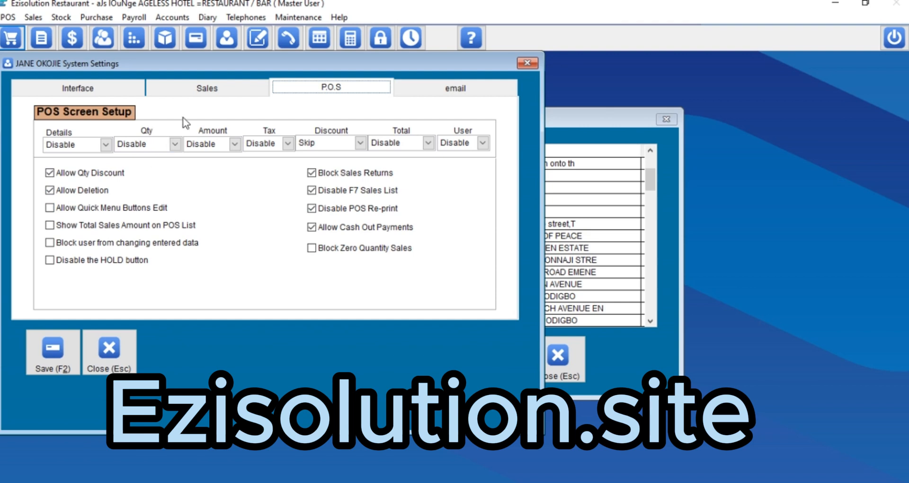
click(206, 91)
click(293, 85)
click(57, 354)
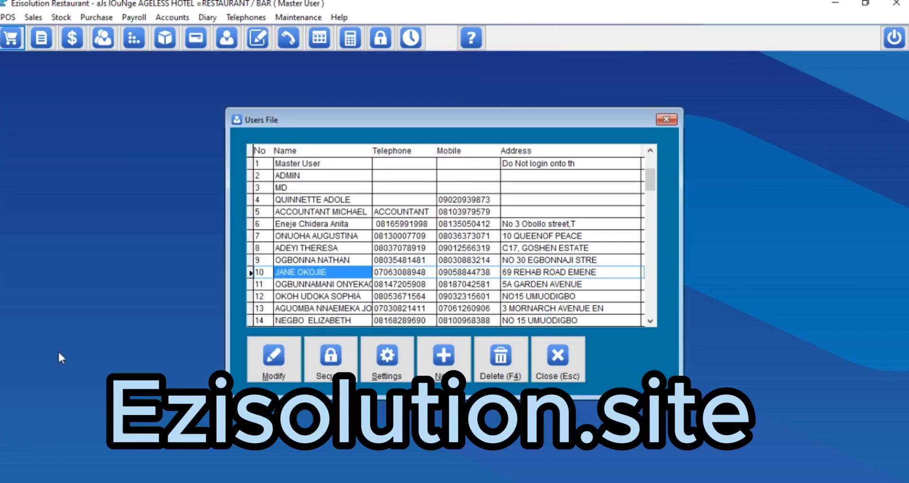
Step: Reopen the tenth user's security settings and try Point of Sale access levels 3, 2 and 1
click(339, 365)
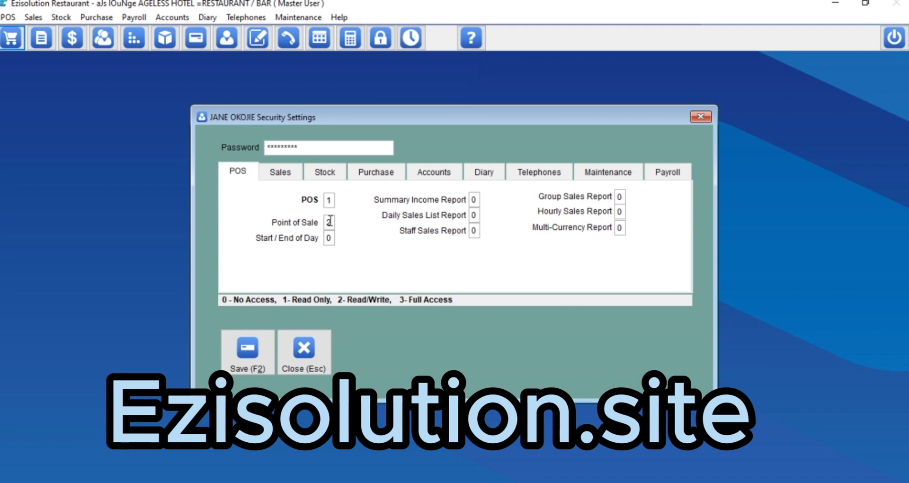
click(330, 221)
text(3)
click(328, 220)
text(2)
click(331, 221)
text(1)
text(2)
key(Return)
click(329, 221)
key(BackSpace)
text(1)
Step: Set the user's Point of Sale access to 3, save the security settings and close the Users File
double_click(329, 220)
text(3)
click(250, 356)
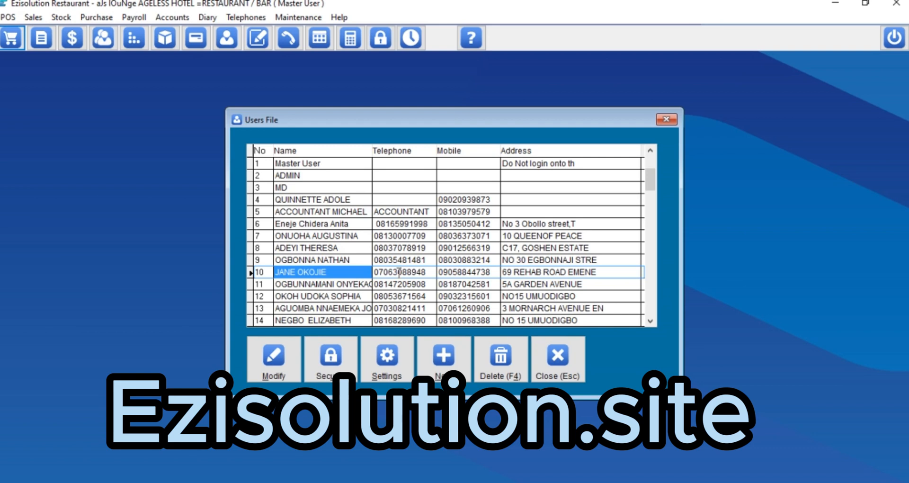
click(558, 358)
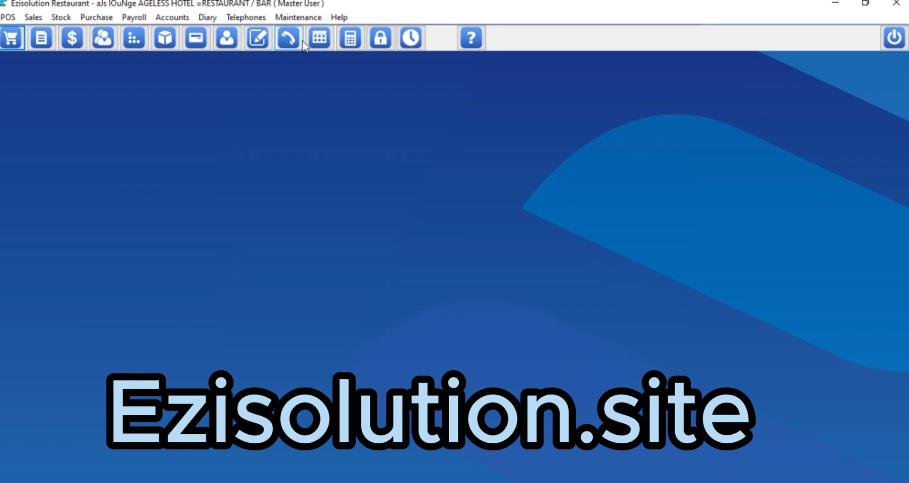
Step: Check that Allow Staff to serve same table is enabled in the P.O.S system setup and save the settings
click(298, 17)
click(308, 43)
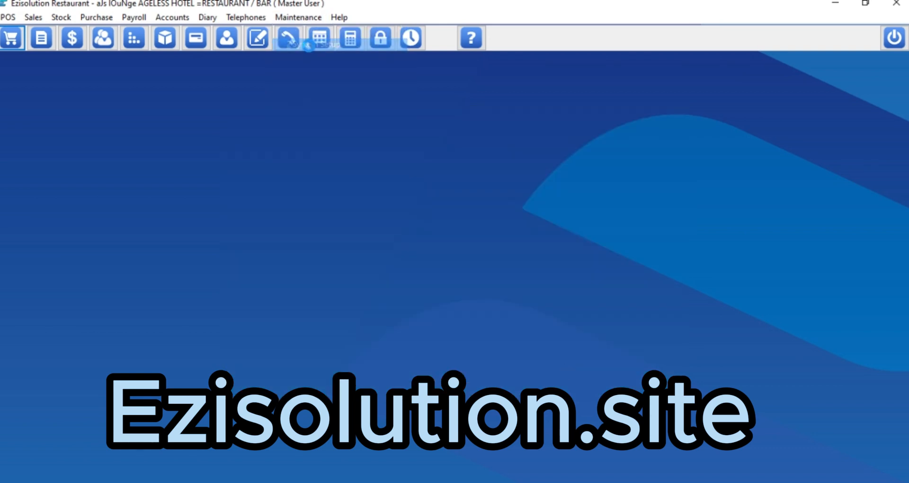
click(318, 91)
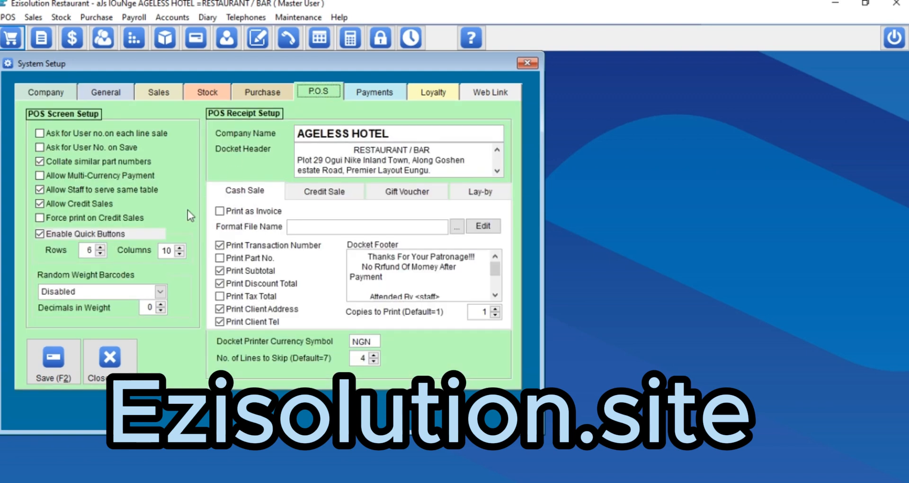
click(98, 189)
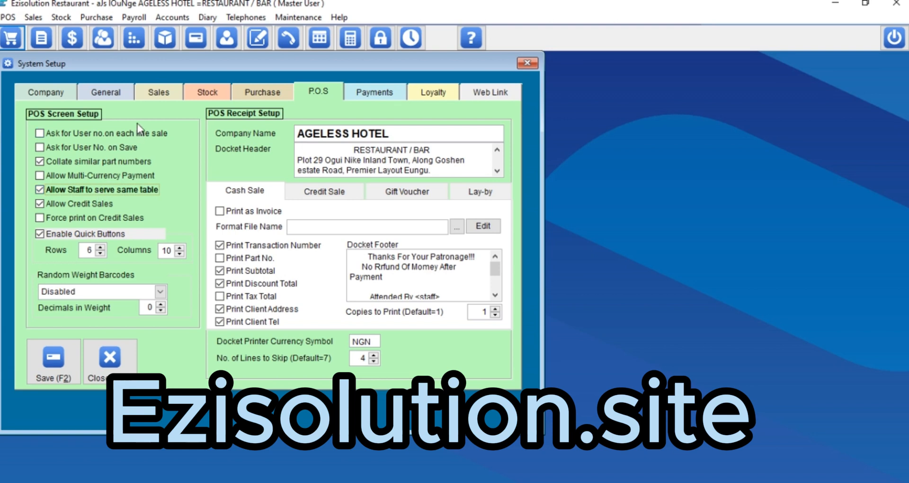
click(42, 365)
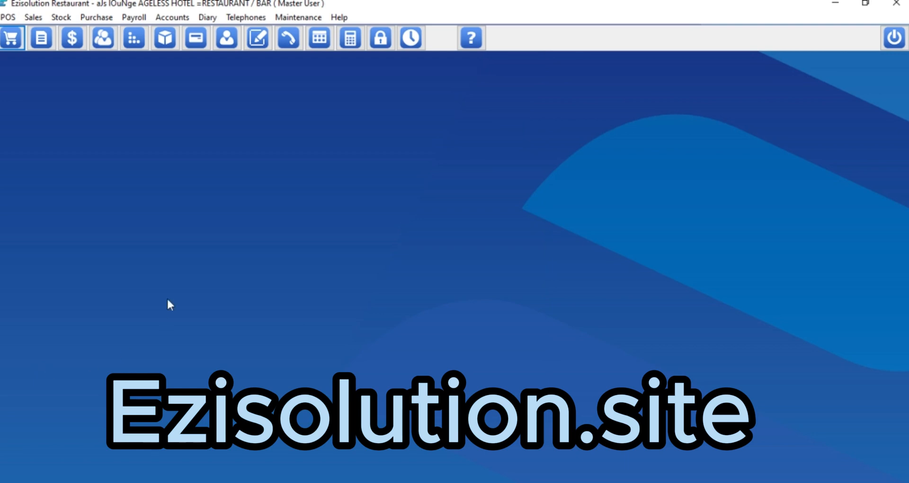
Step: Start a new sale and examine the tables in GROUP TABLE 2 through GROUP TABLE 5, returning to GROUP TABLE 1
click(11, 39)
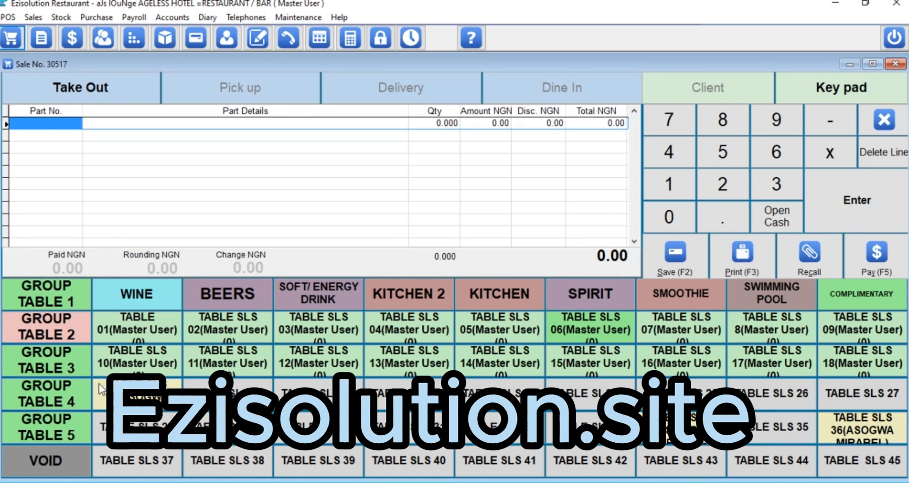
click(46, 322)
click(47, 359)
click(47, 393)
click(44, 428)
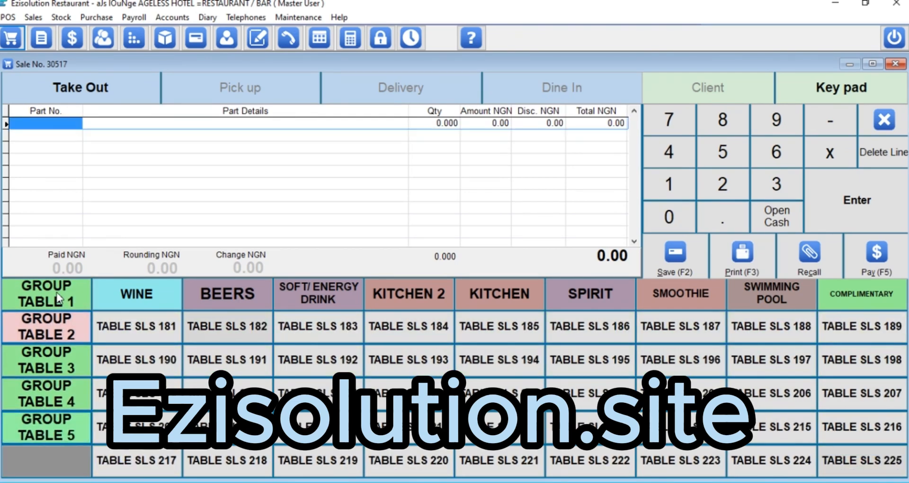
click(56, 295)
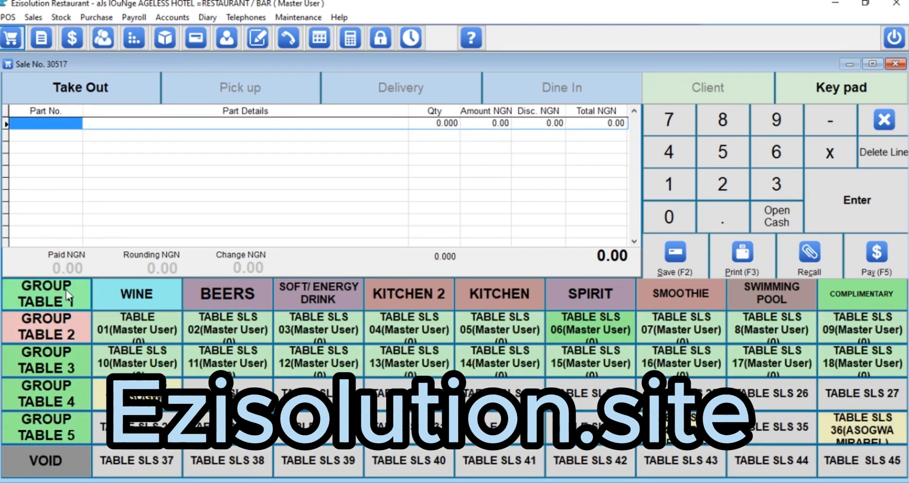
Step: Examine the items in the wine, beer, soft drink, kitchen, smoothie and swimming pool categories of the sale screen
click(137, 296)
click(212, 293)
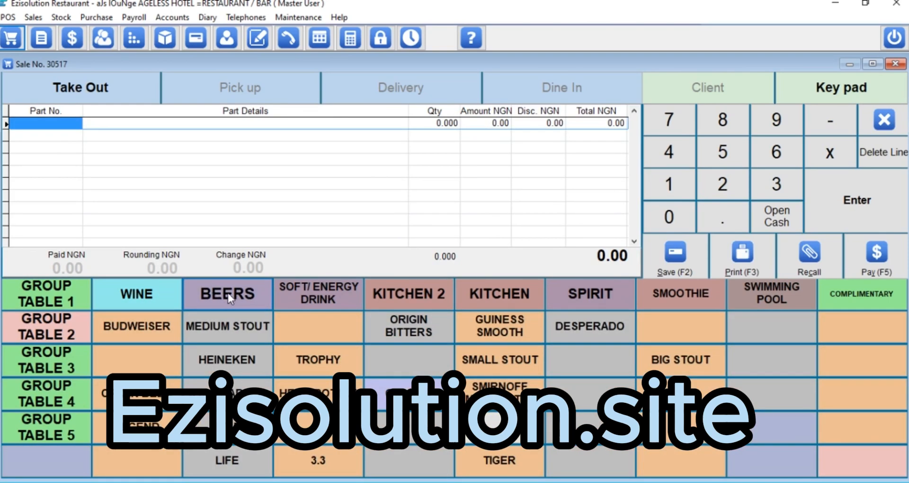
click(317, 297)
click(433, 294)
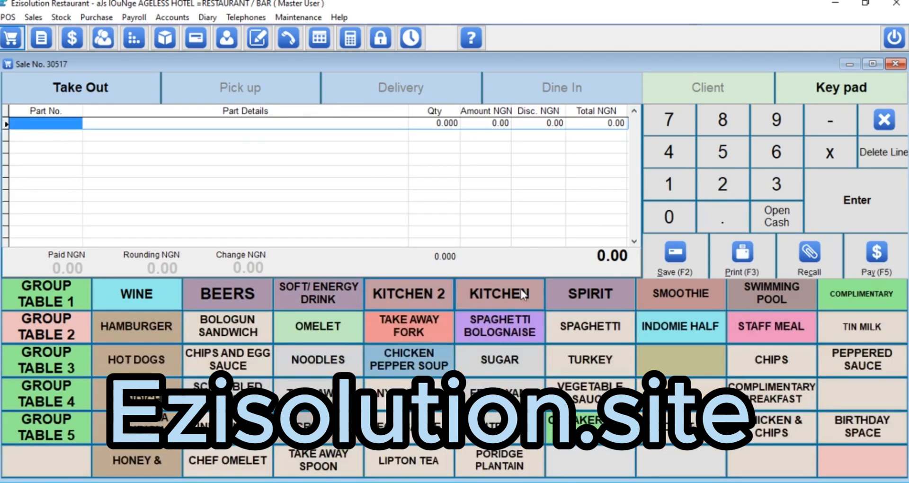
click(521, 291)
click(680, 298)
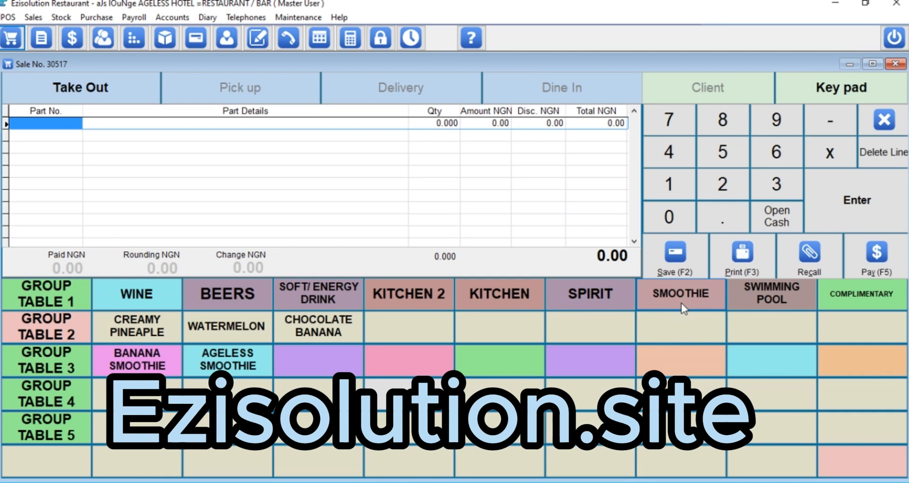
click(761, 298)
click(166, 306)
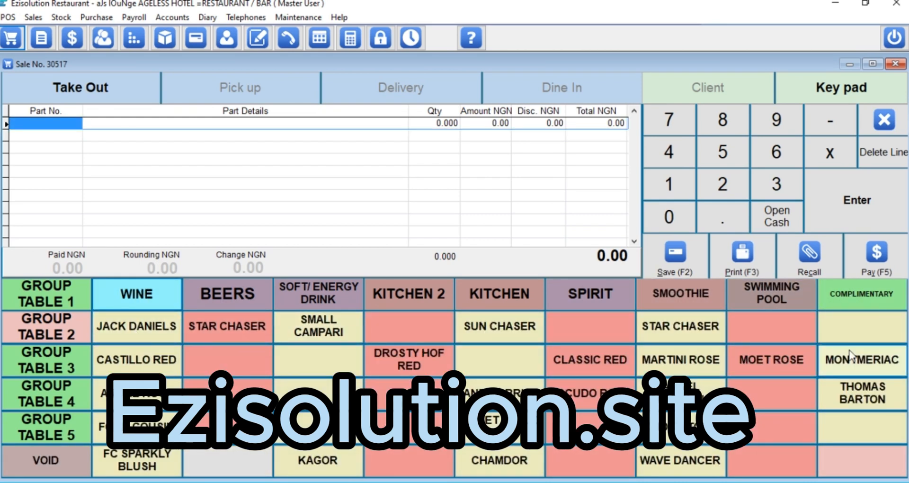
click(239, 291)
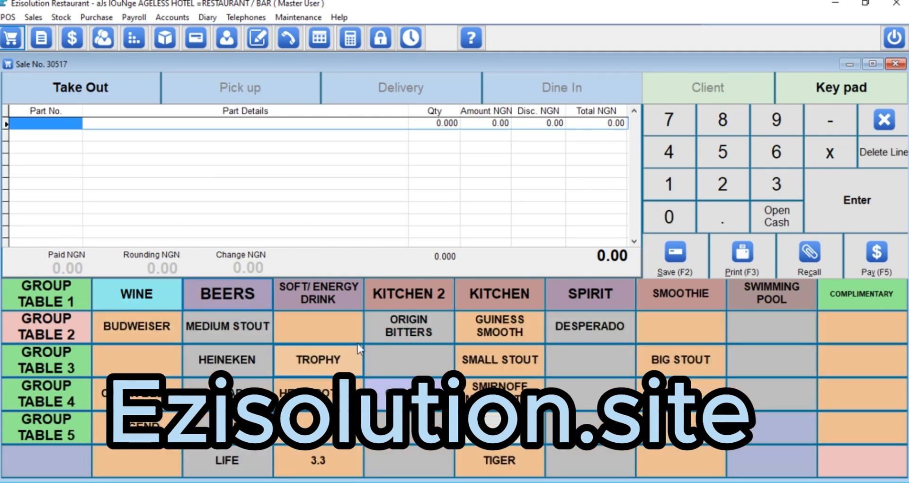
click(376, 294)
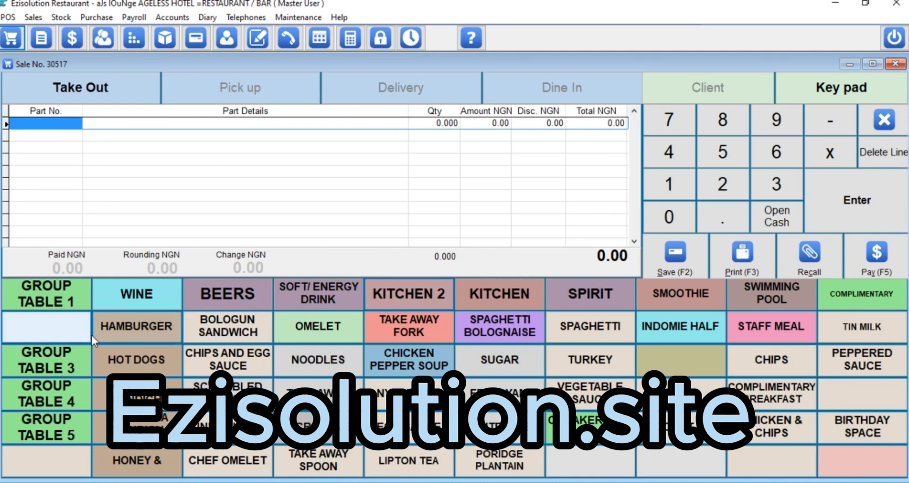
Step: Review the tables and their assigned staff in GROUP TABLE 1, GROUP TABLE 2 and GROUP TABLE 3
click(40, 294)
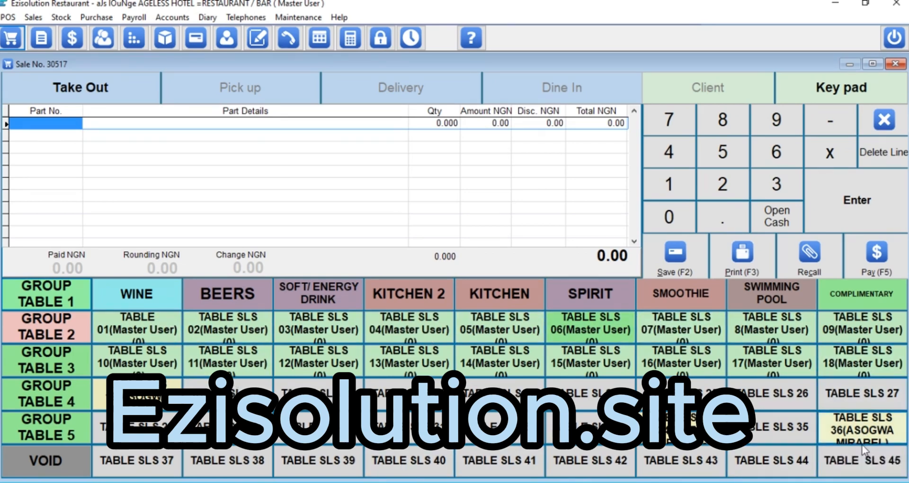
click(52, 330)
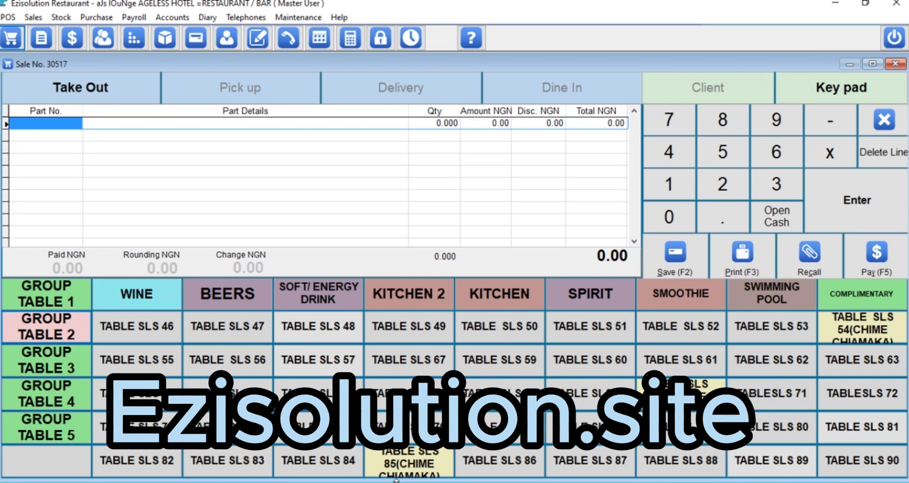
click(21, 360)
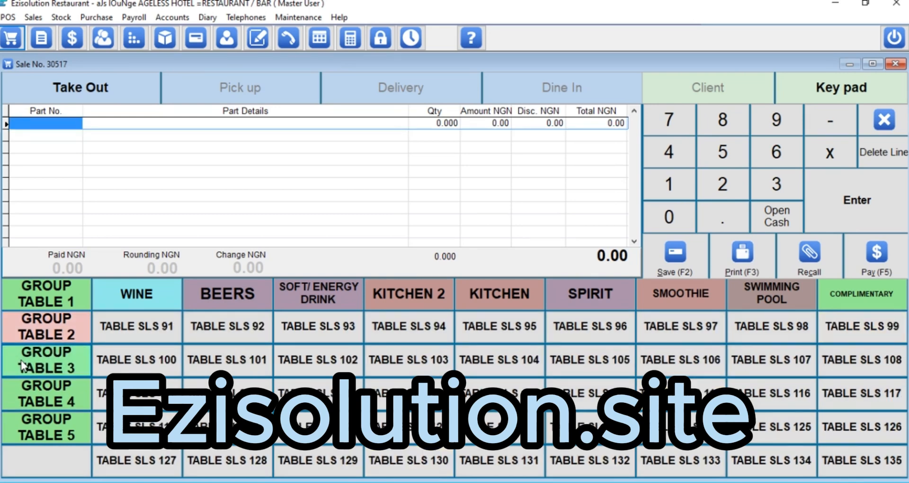
Step: Examine the WINE category button's name, text color and font size options, save it with black text, and display its items
right_click(165, 300)
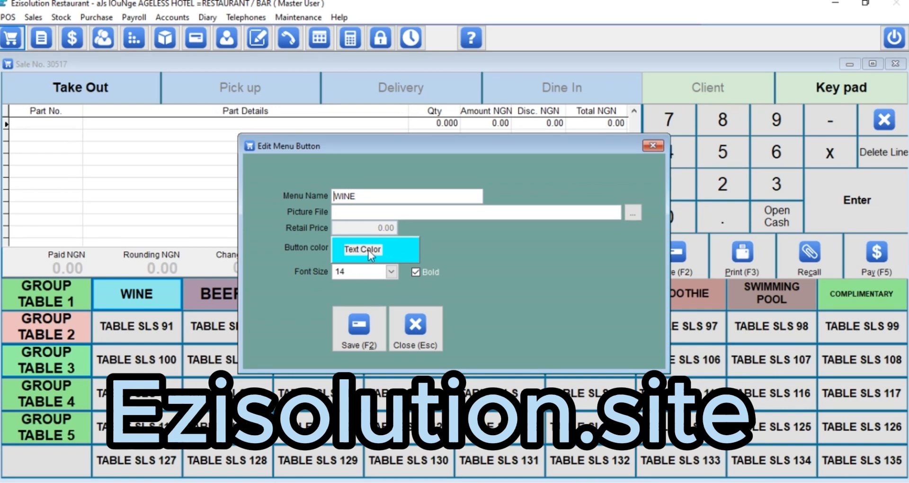
click(385, 273)
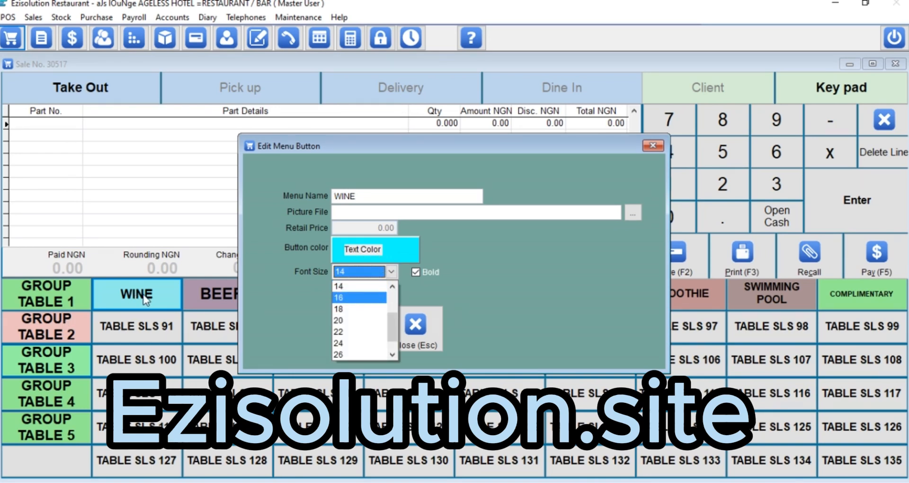
click(475, 260)
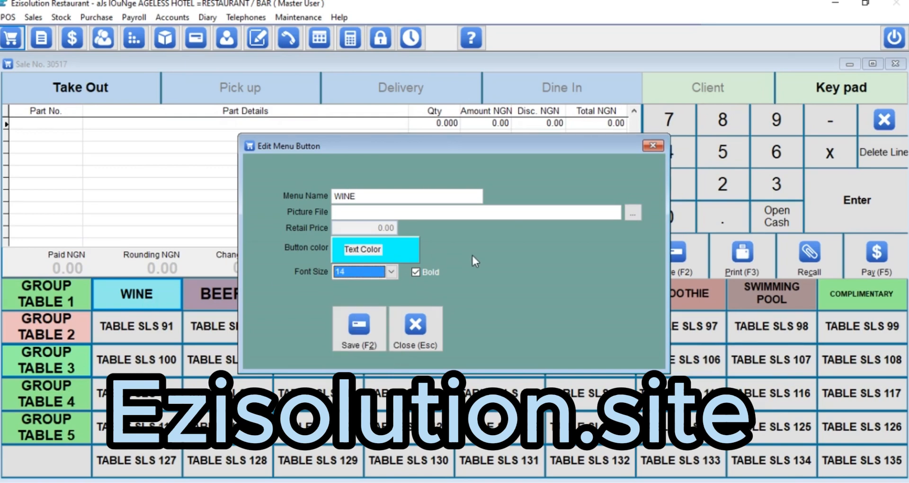
click(359, 253)
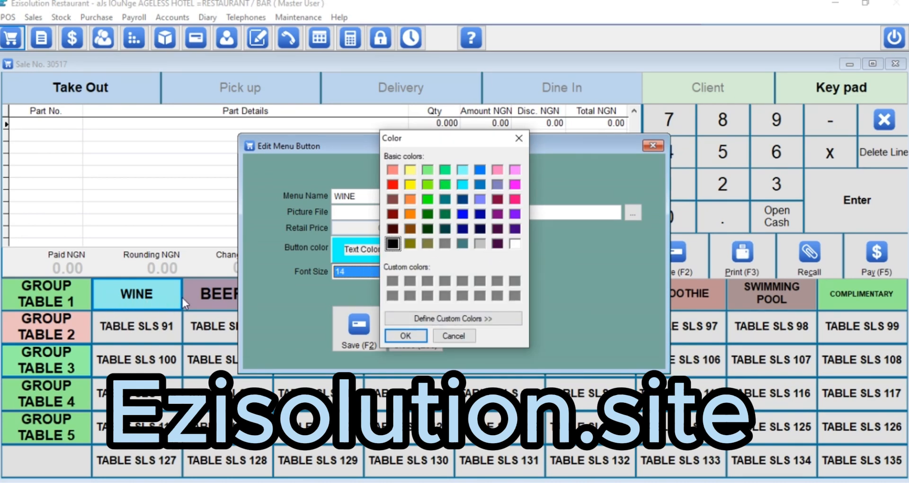
click(412, 336)
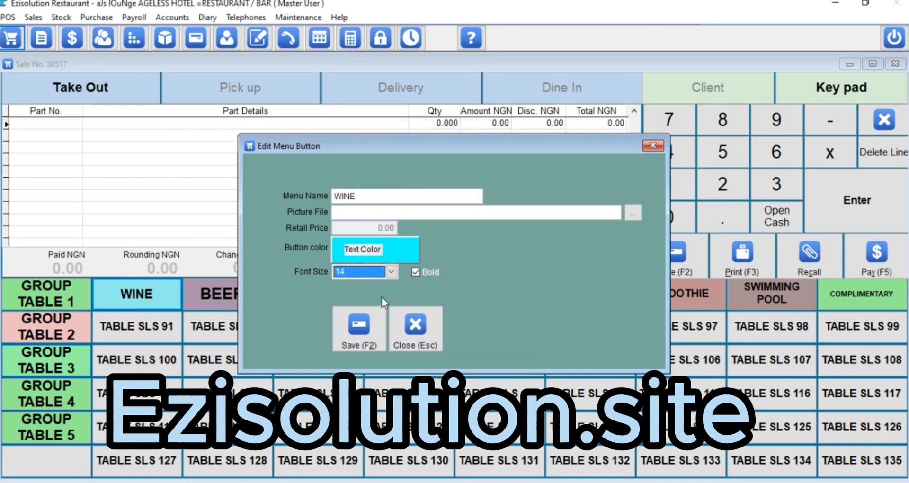
click(391, 271)
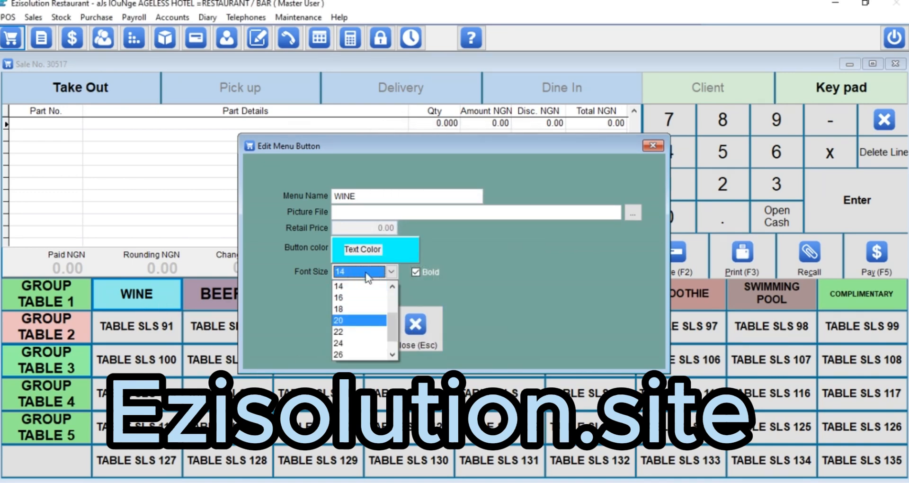
click(475, 283)
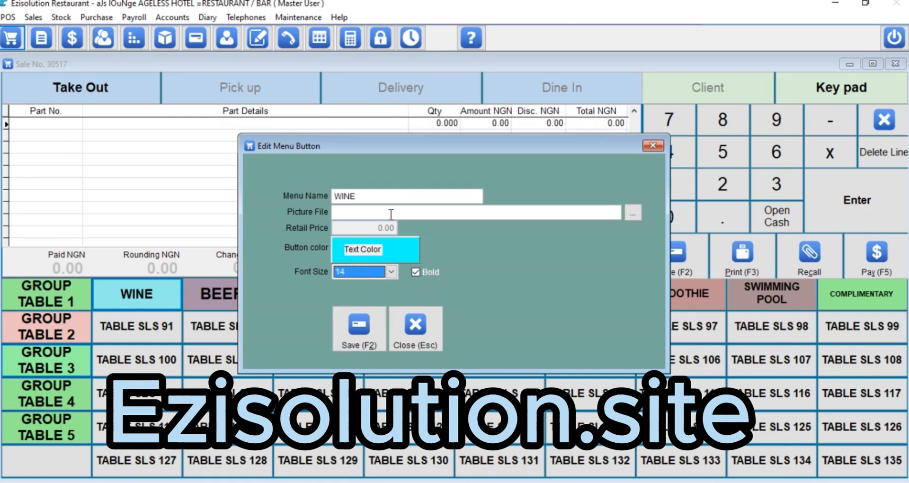
drag(369, 196, 242, 191)
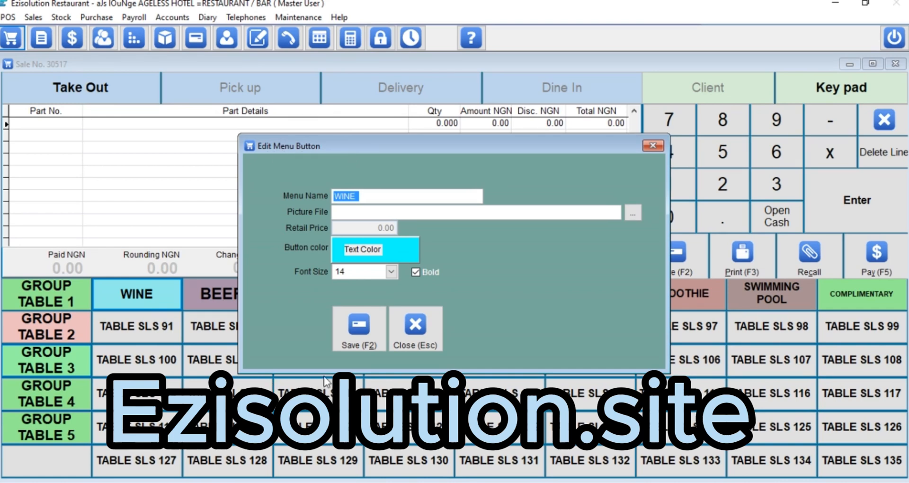
click(358, 329)
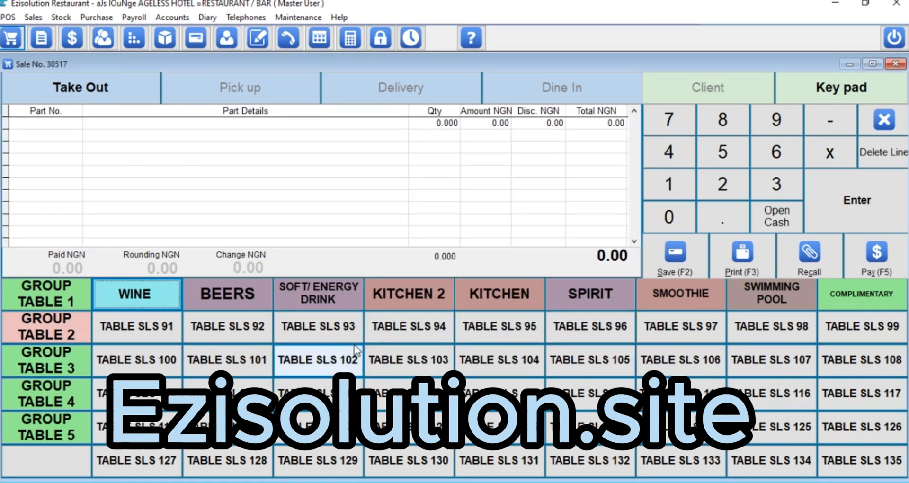
click(139, 293)
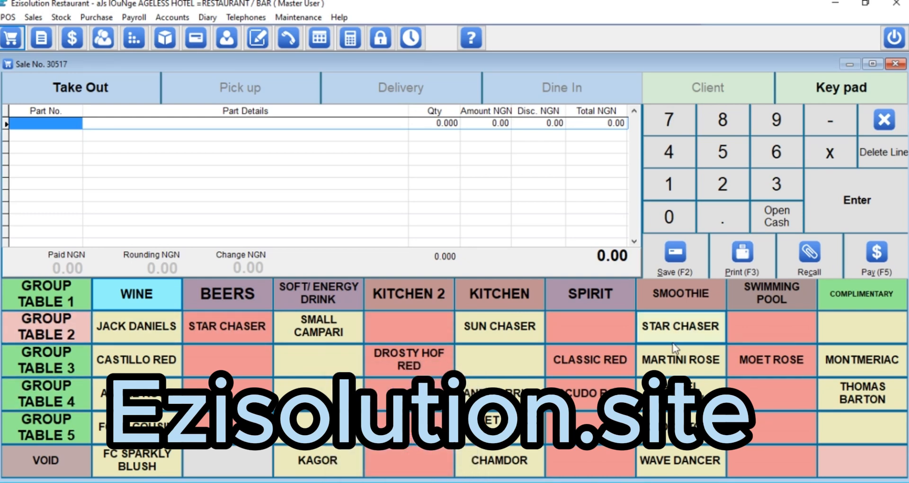
Step: Display GROUP TABLE 1, check its button's name and formatting, and save the button
click(49, 297)
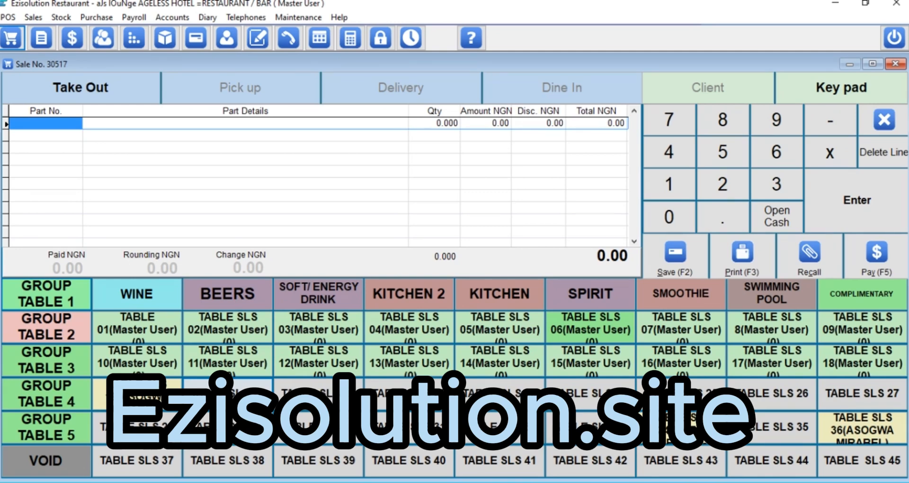
right_click(61, 296)
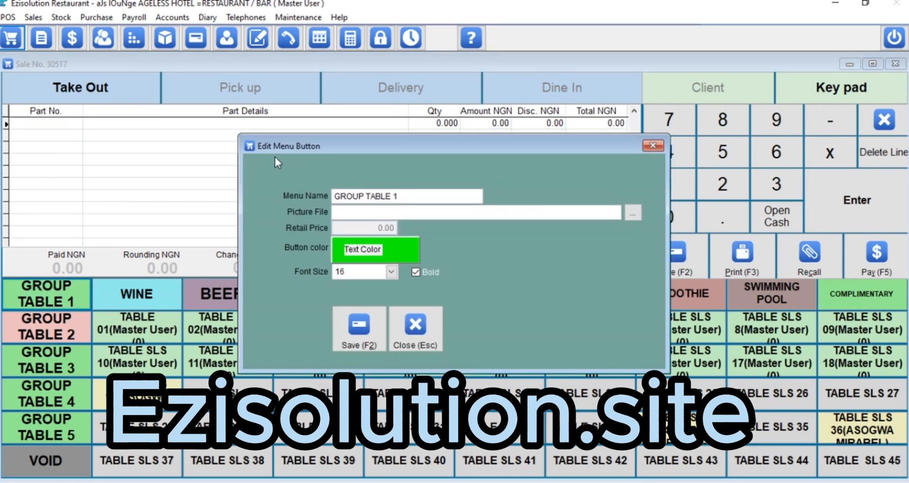
drag(407, 200, 279, 183)
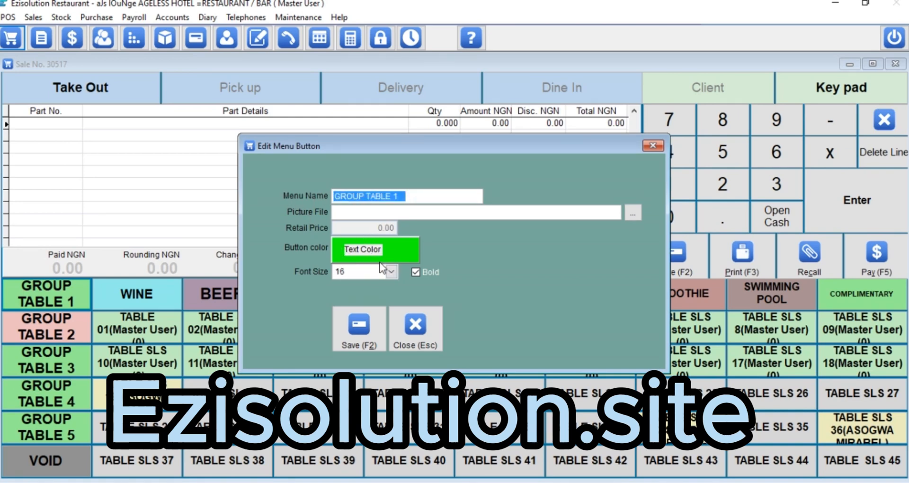
click(374, 321)
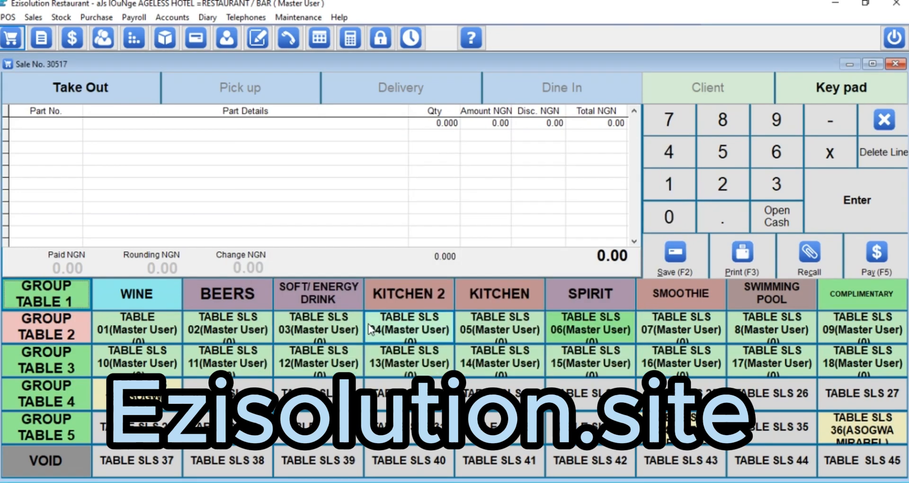
Step: Display GROUP TABLE 2, check its button's properties, and save the button
click(60, 325)
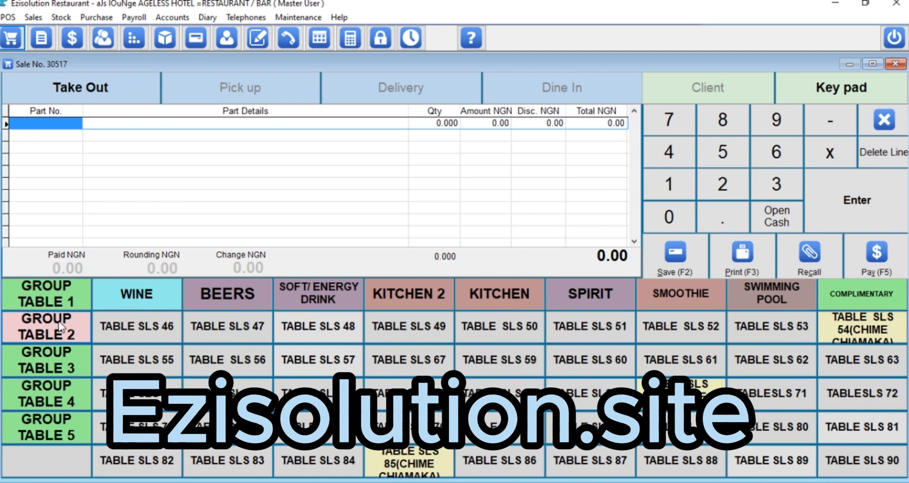
right_click(61, 325)
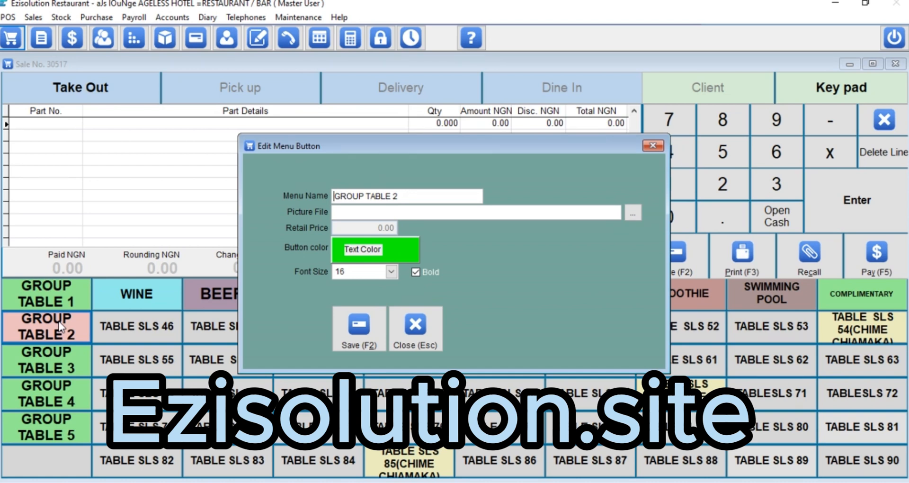
click(359, 340)
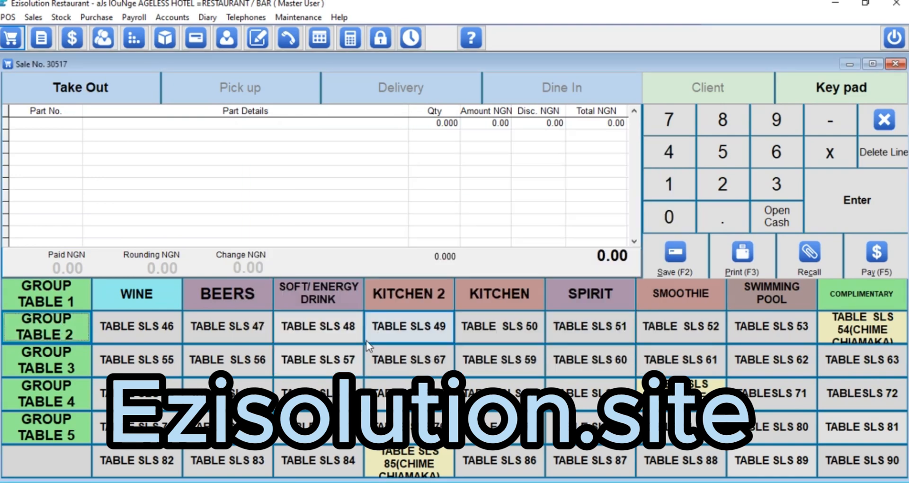
Step: Open the TABLE 01 button in GROUP TABLE 1 for editing and set its part number to [TABLE# 01]
click(54, 302)
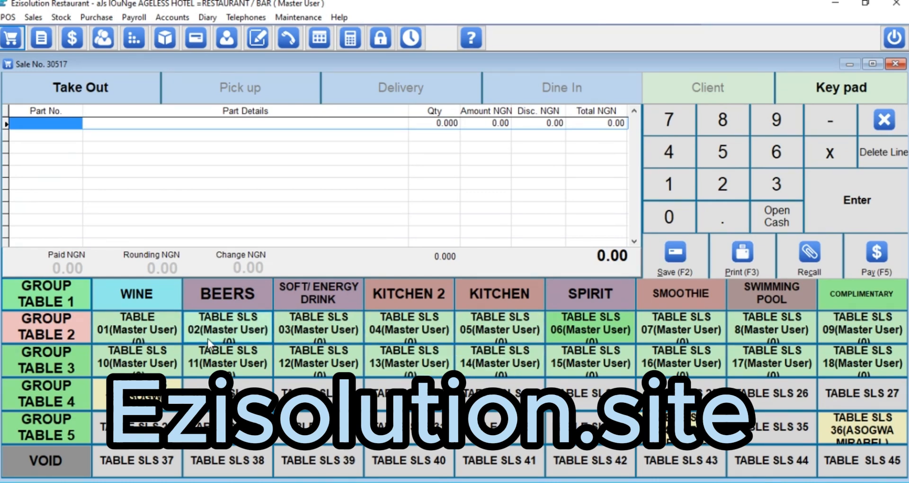
right_click(159, 326)
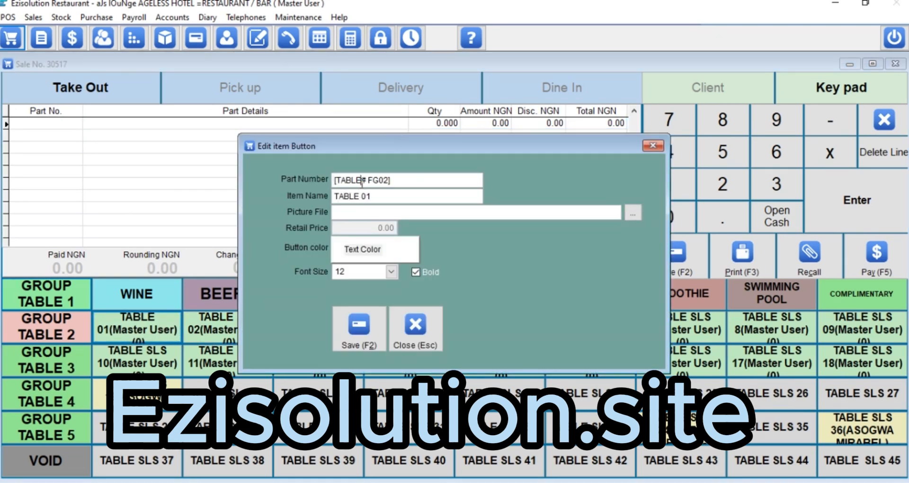
drag(362, 180, 338, 182)
click(396, 181)
drag(398, 181, 326, 180)
click(335, 181)
click(394, 180)
drag(367, 181, 390, 181)
key(BackSpace)
text(01)
drag(374, 175, 274, 181)
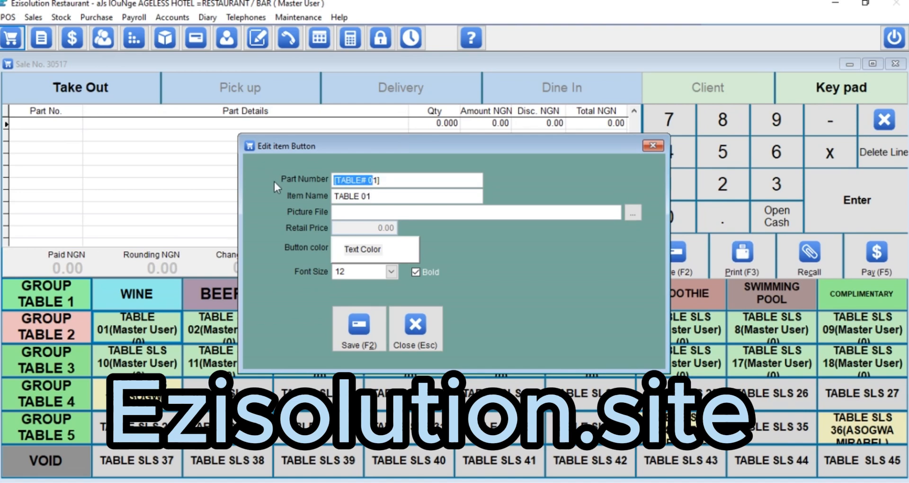
click(400, 179)
drag(381, 179, 327, 174)
Step: Change the button's item name to ROOM 101
drag(378, 197, 221, 173)
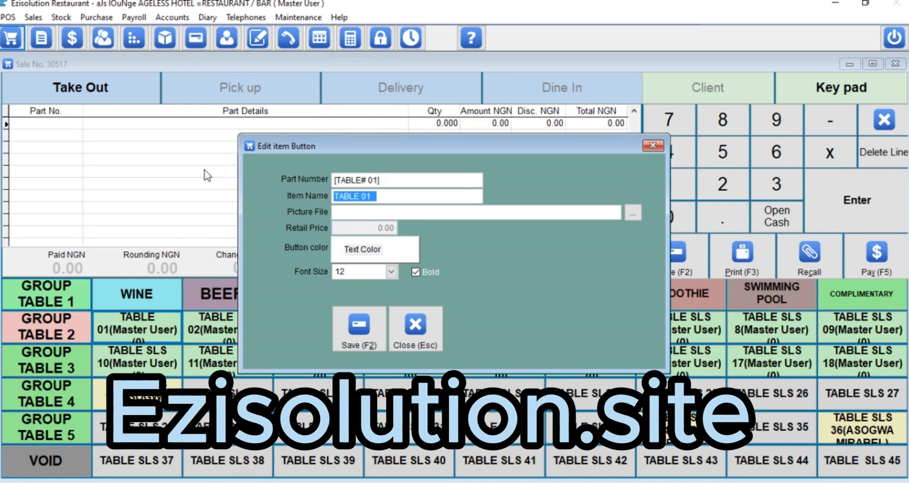
click(363, 195)
double_click(345, 196)
text(ROOM)
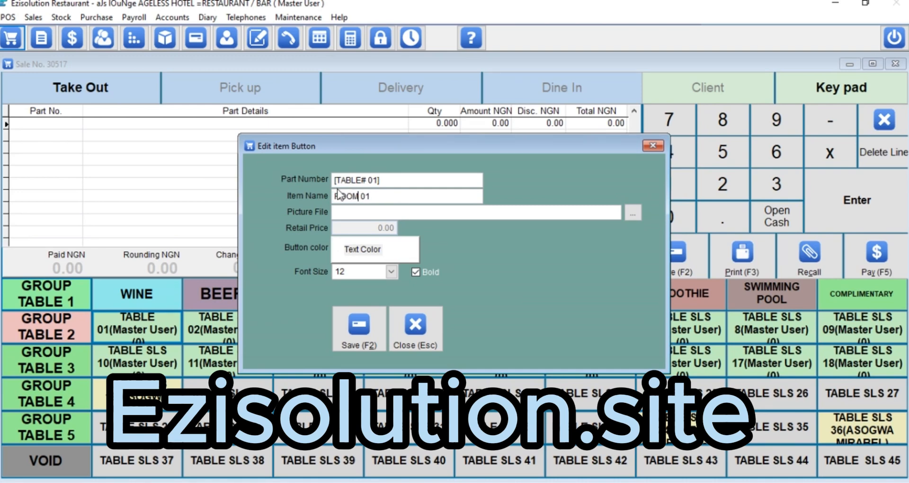
click(363, 195)
text(1)
drag(362, 180, 338, 176)
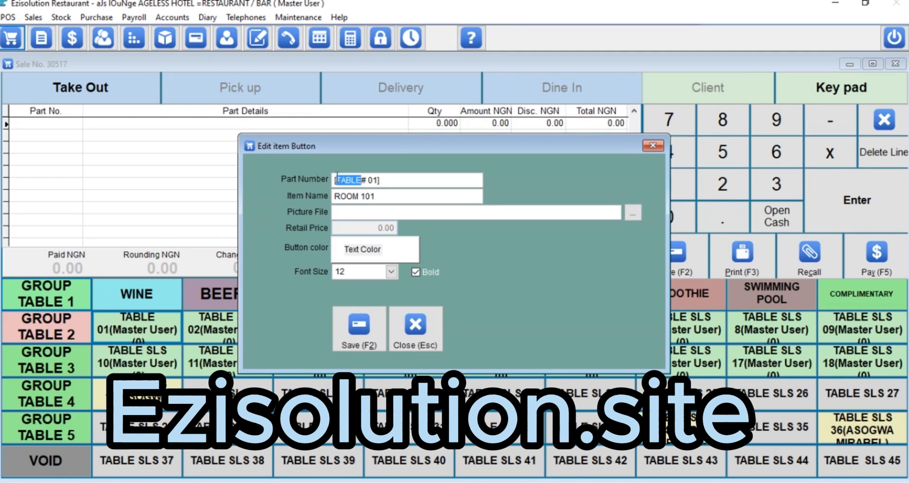
drag(380, 198, 244, 162)
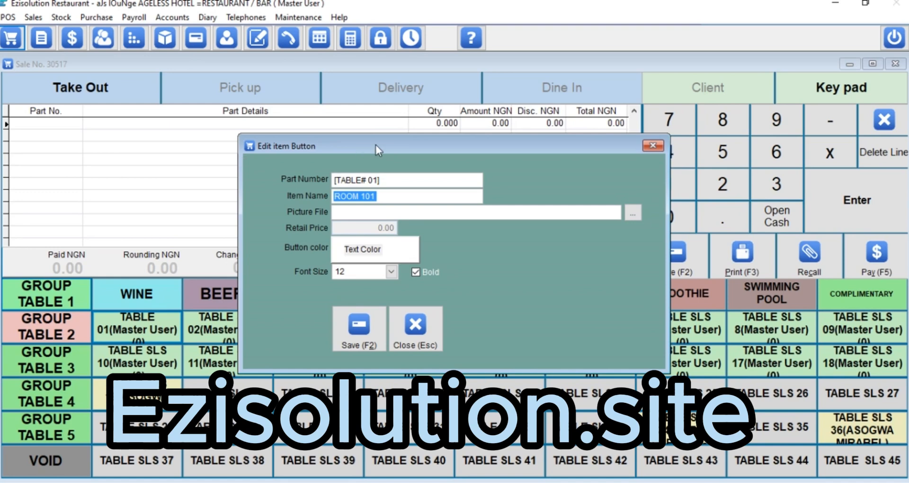
Step: Save the ROOM 101 button with part number [TABLE# 02] and check its table status dialog
drag(381, 180, 244, 165)
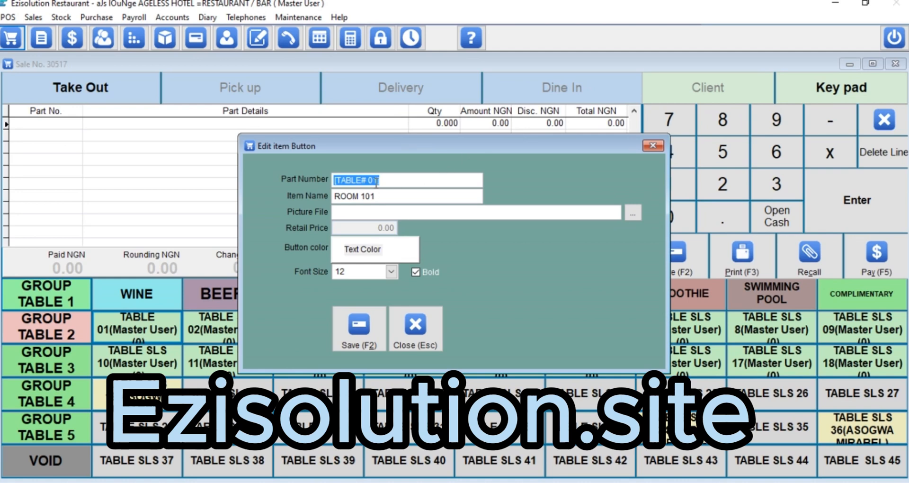
text([TABLE# 02])
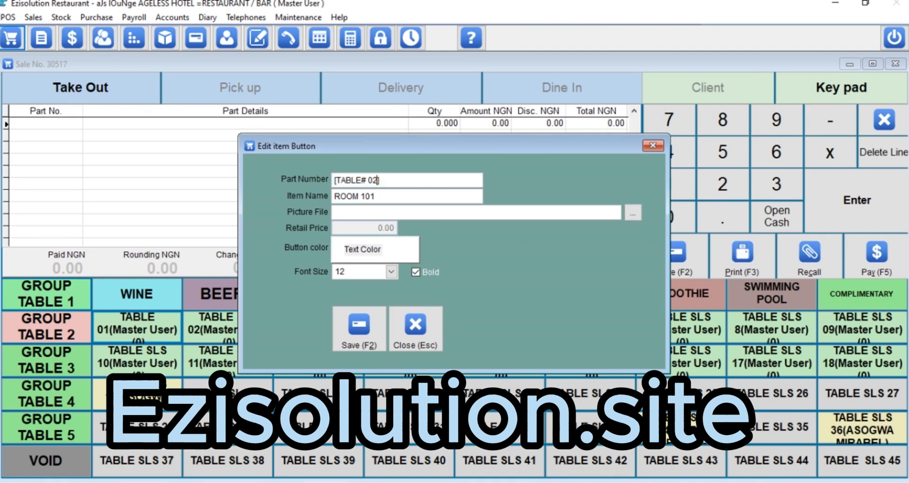
drag(402, 195, 275, 198)
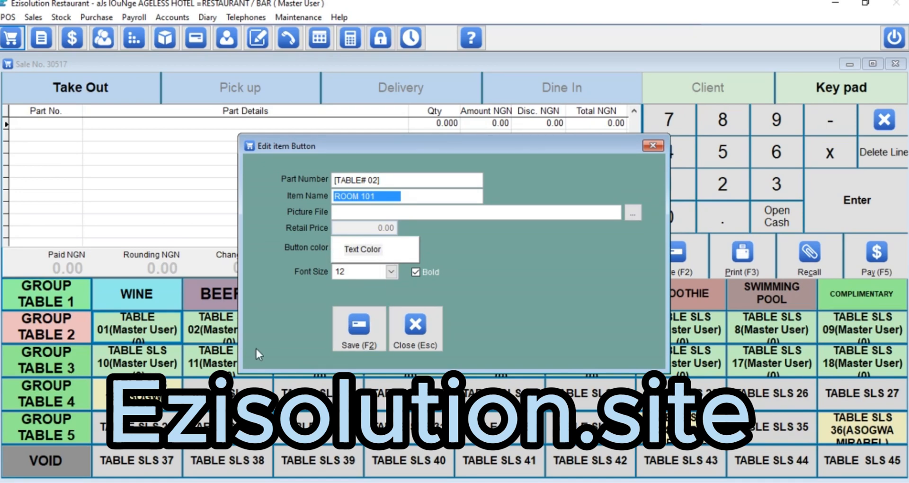
click(341, 342)
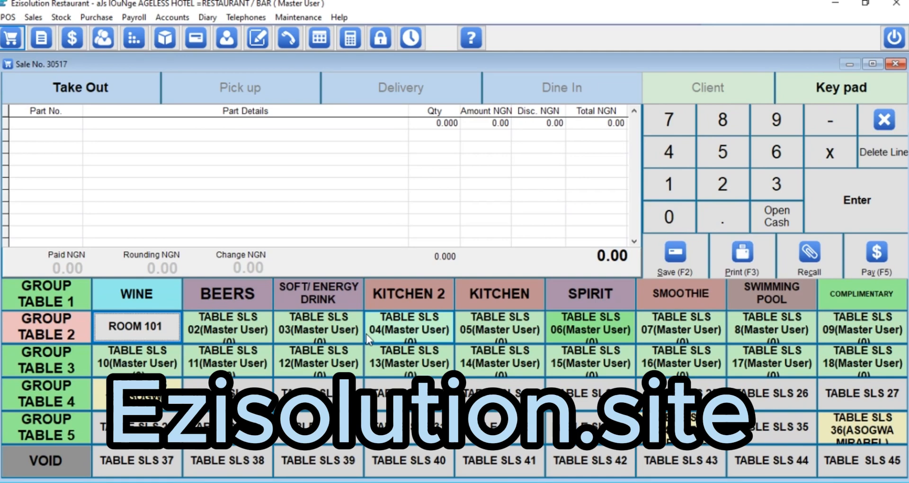
click(149, 328)
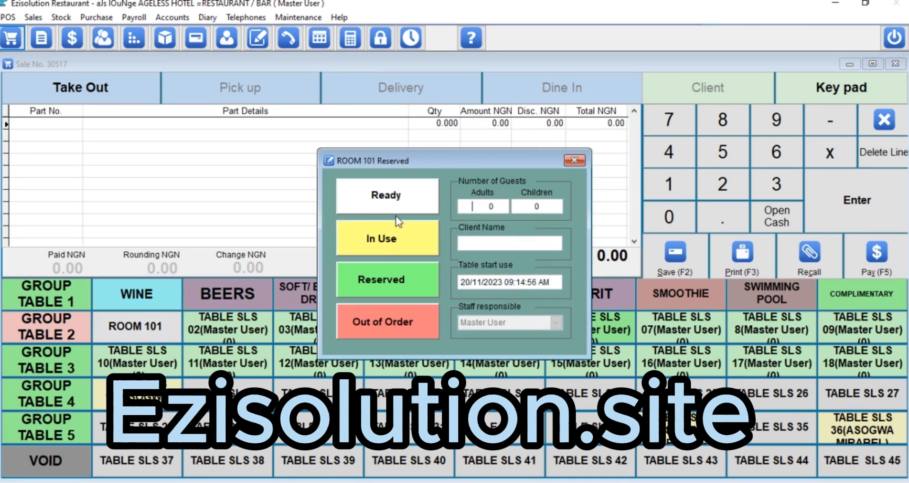
click(575, 159)
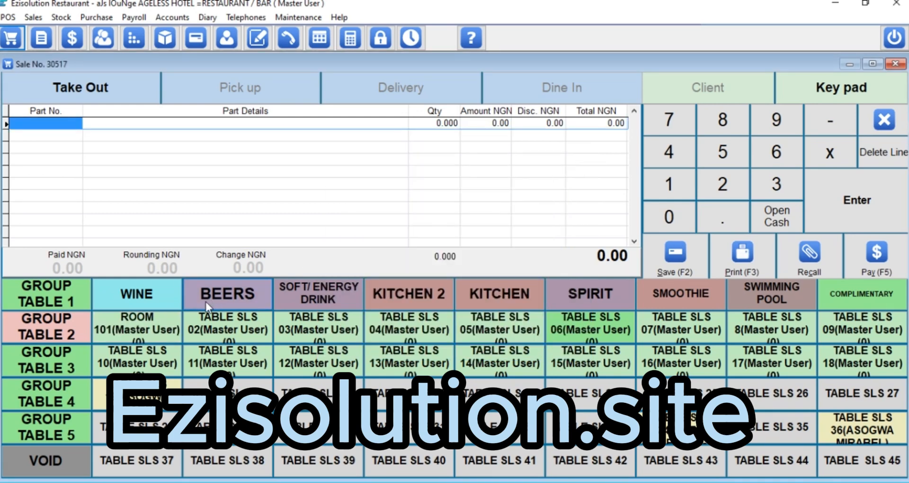
Step: Rename the ROOM 101 button to TABLE 101 and save it
right_click(152, 337)
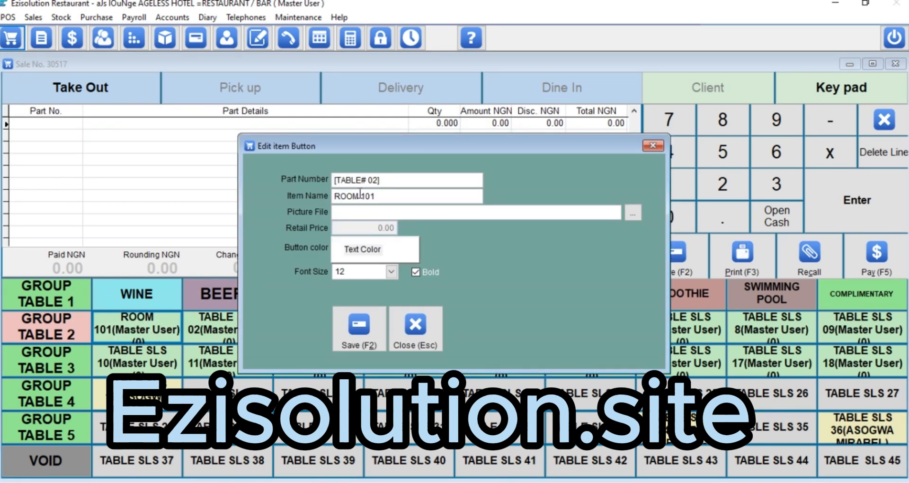
drag(361, 196, 308, 197)
text(TA)
key(BackSpace)
text(ABLE)
click(359, 335)
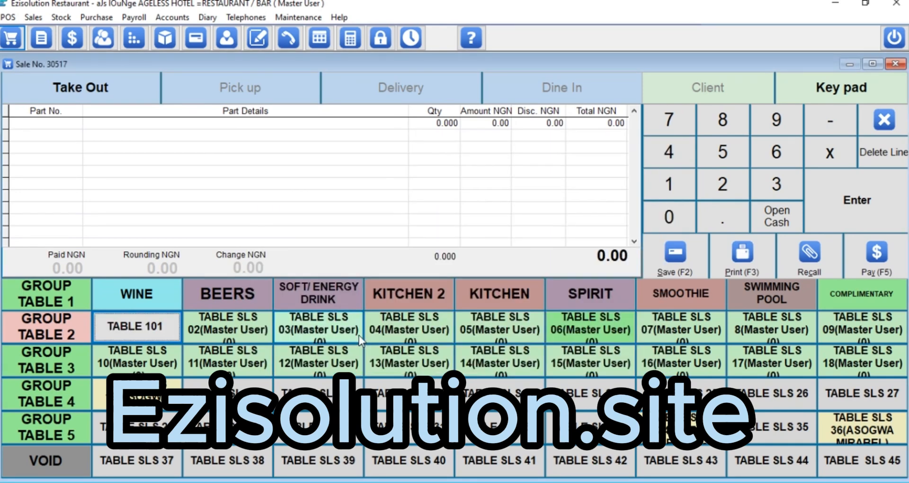
Step: Reopen the sale screen and review the tables in each group from GROUP TABLE 1 to GROUP TABLE 5
click(879, 124)
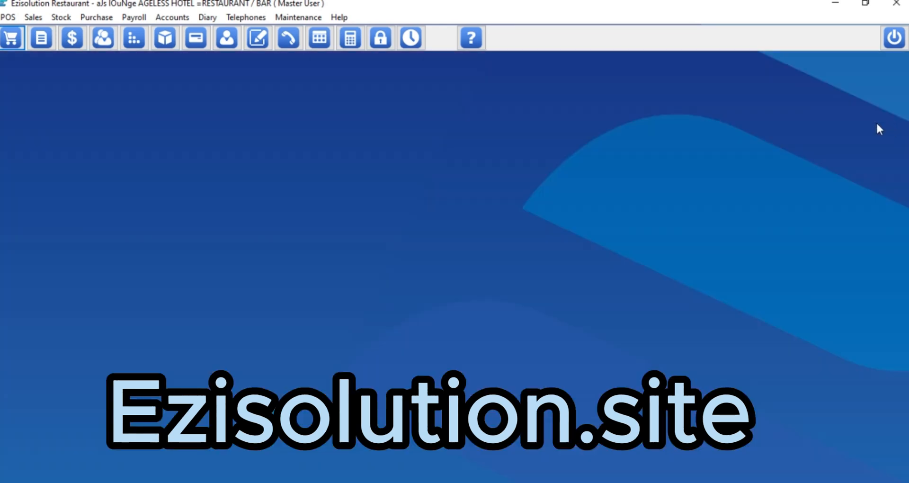
click(19, 43)
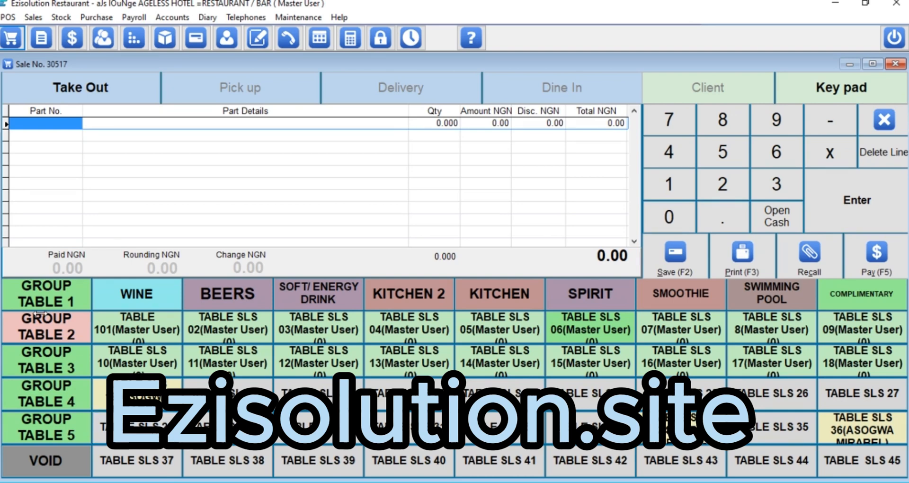
click(149, 327)
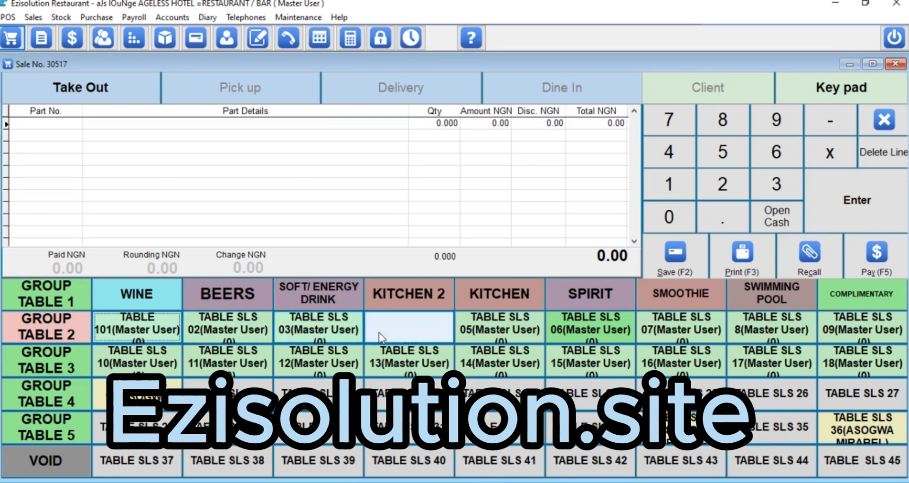
click(36, 324)
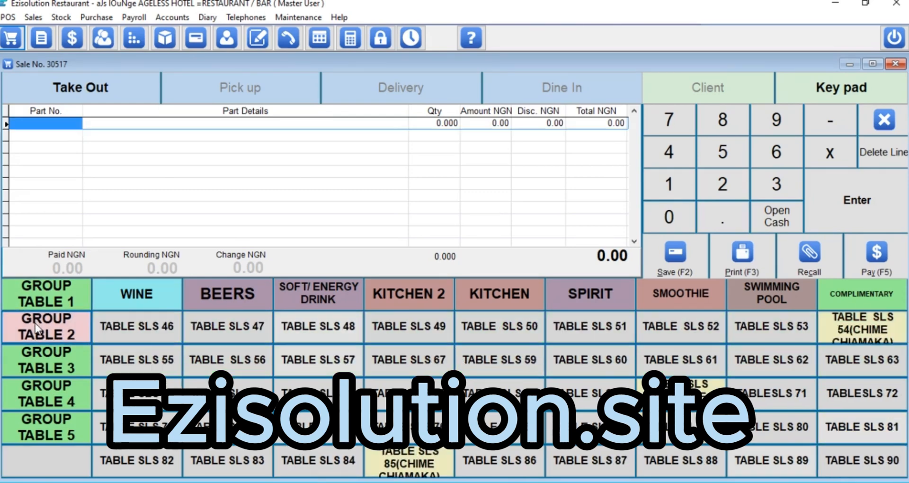
click(42, 356)
click(62, 393)
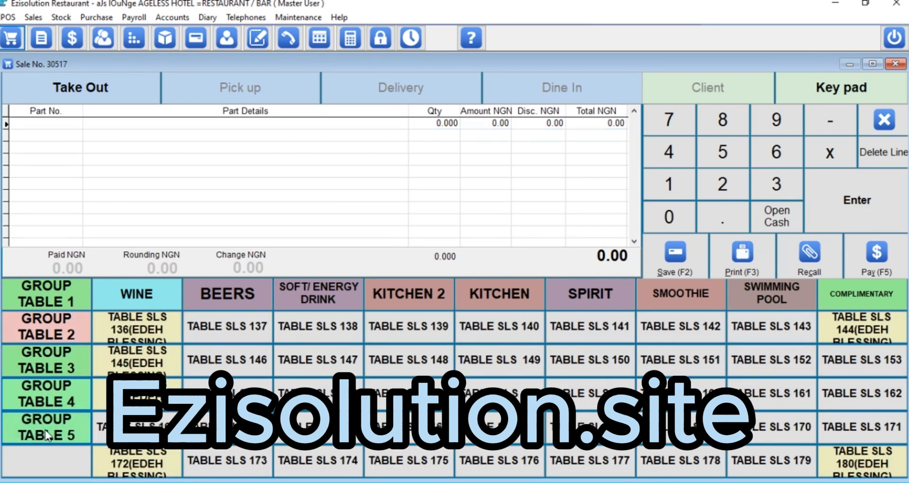
click(47, 435)
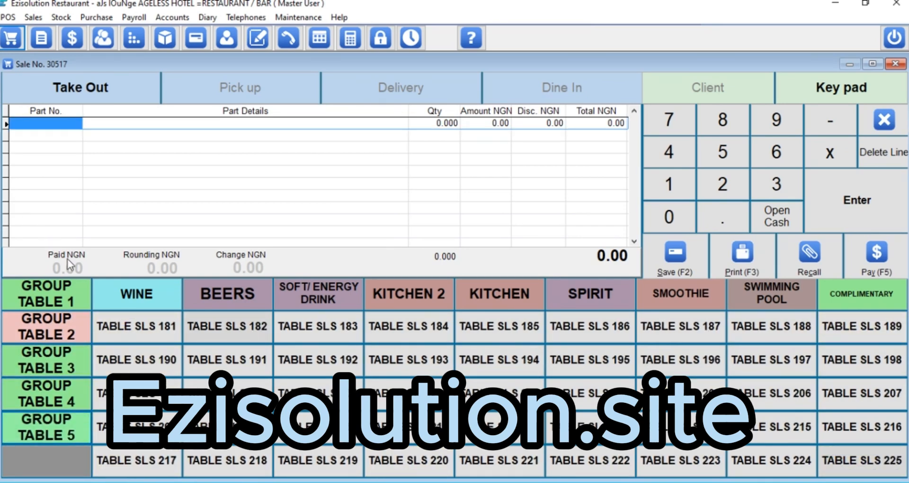
click(56, 287)
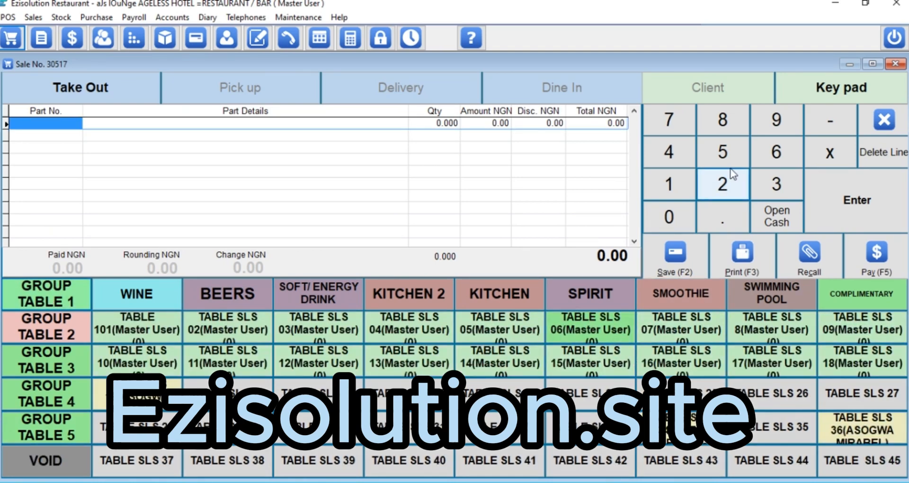
click(900, 134)
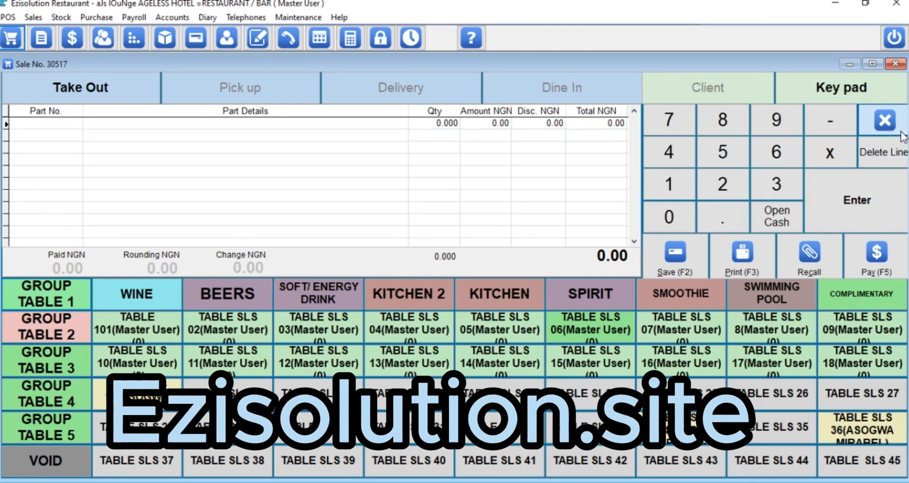
Step: Display the WINE items, look up GD in the stock list, and copy GINGER TEA's part number GIN
click(138, 299)
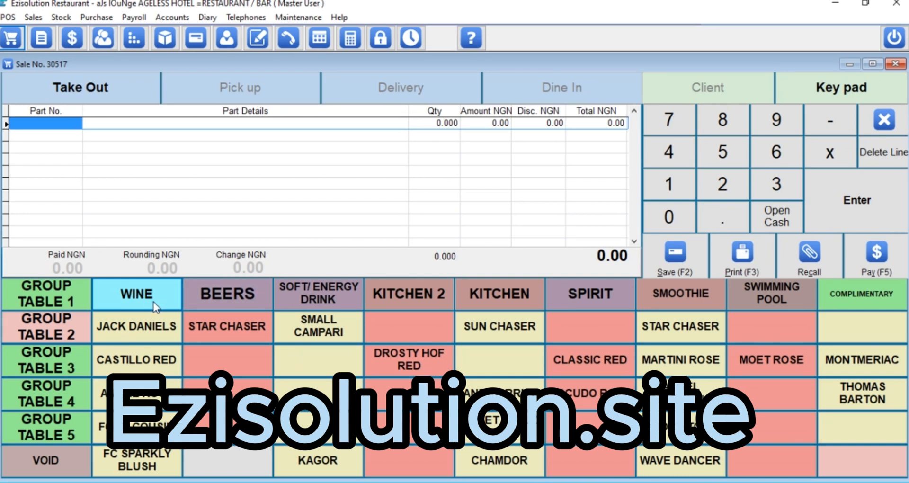
click(211, 291)
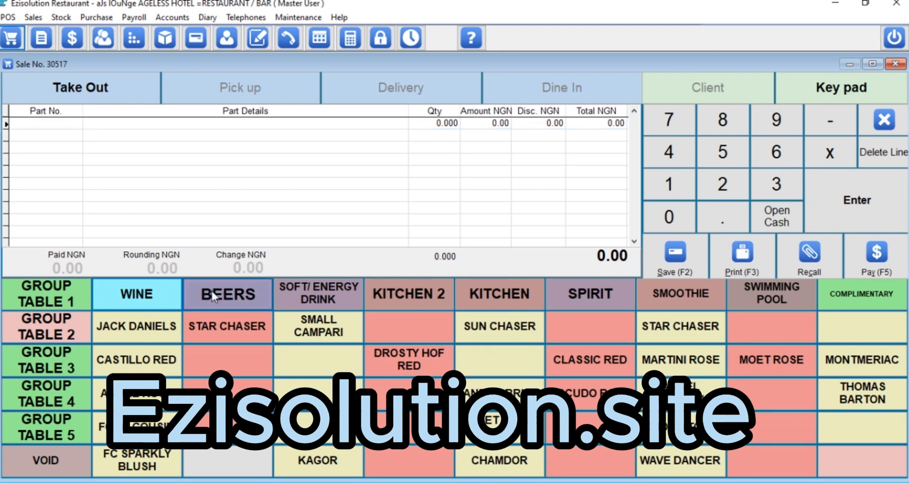
click(134, 297)
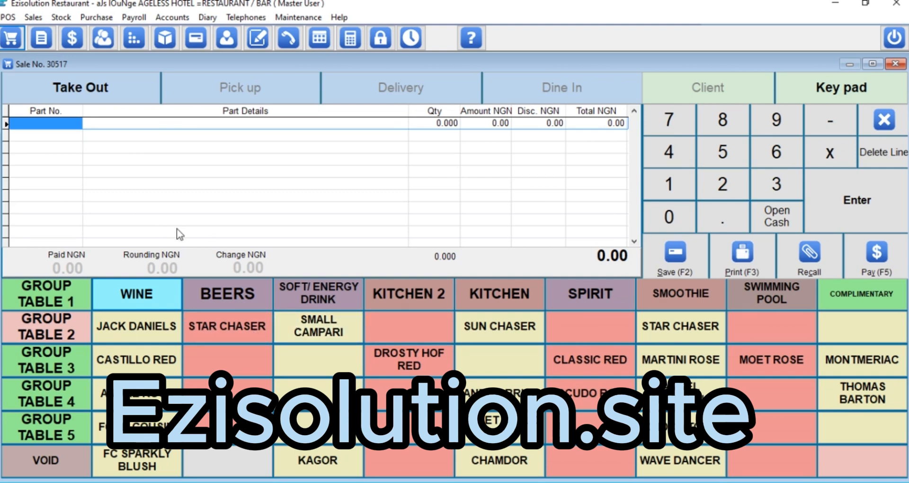
text(GD)
key(Return)
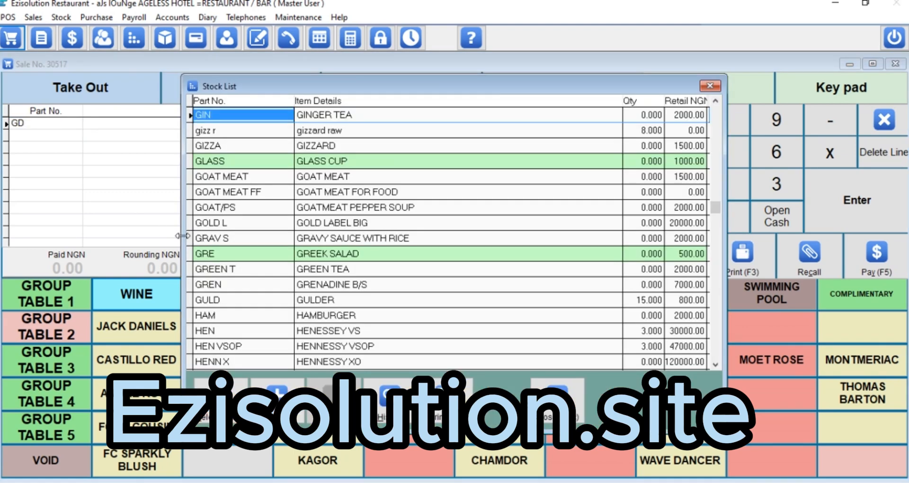
click(197, 113)
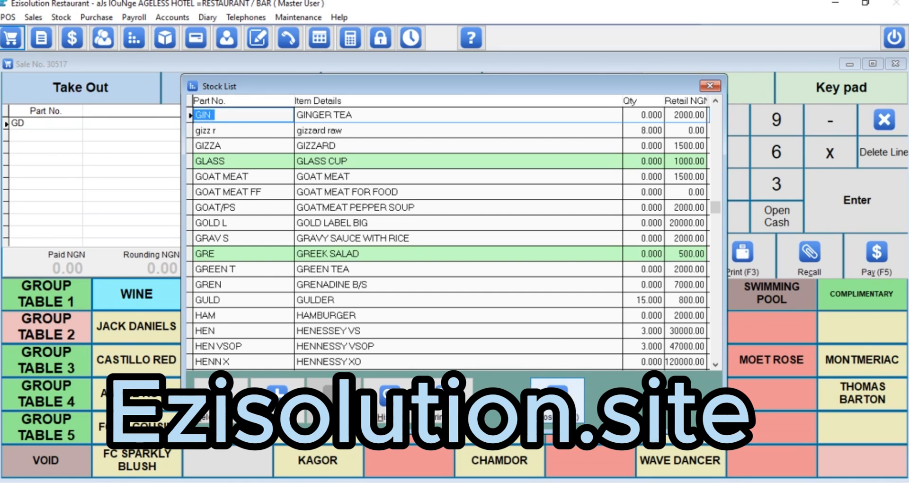
click(562, 402)
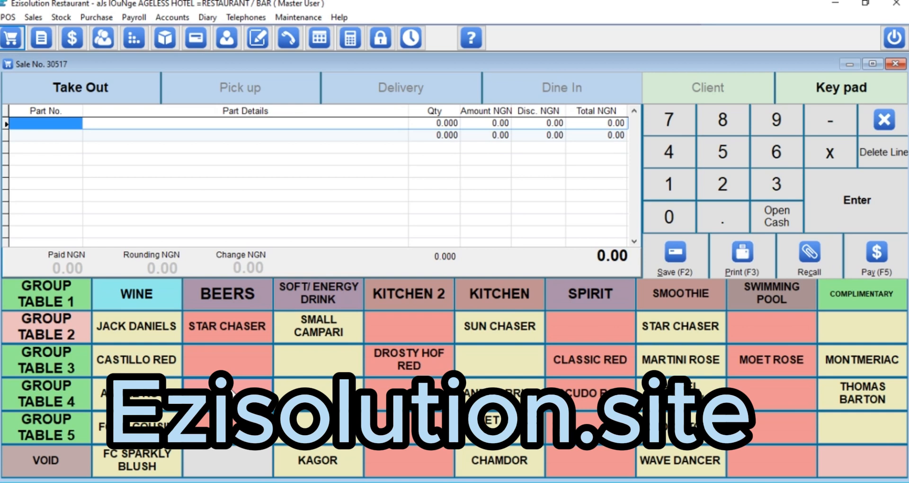
Step: Assign part number GIN for GINGER TEA to the empty red WINE item button below STAR CHASER
right_click(232, 392)
text(GIN)
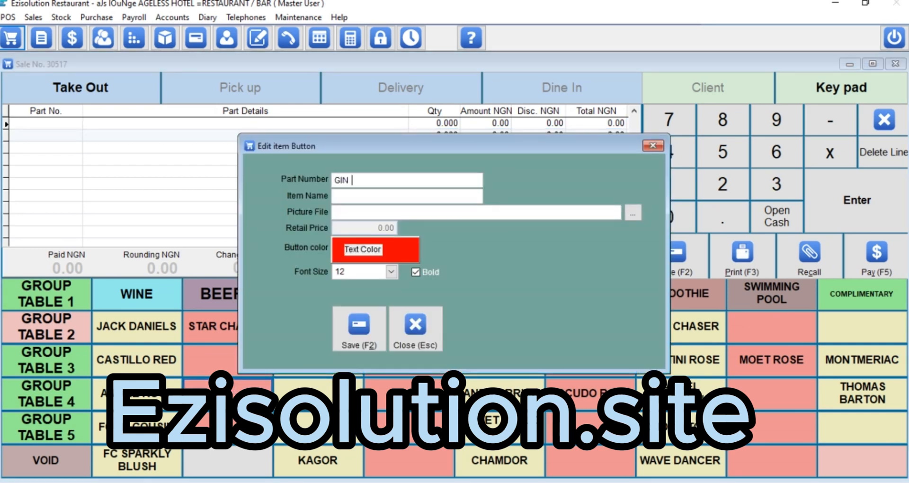
key(Return)
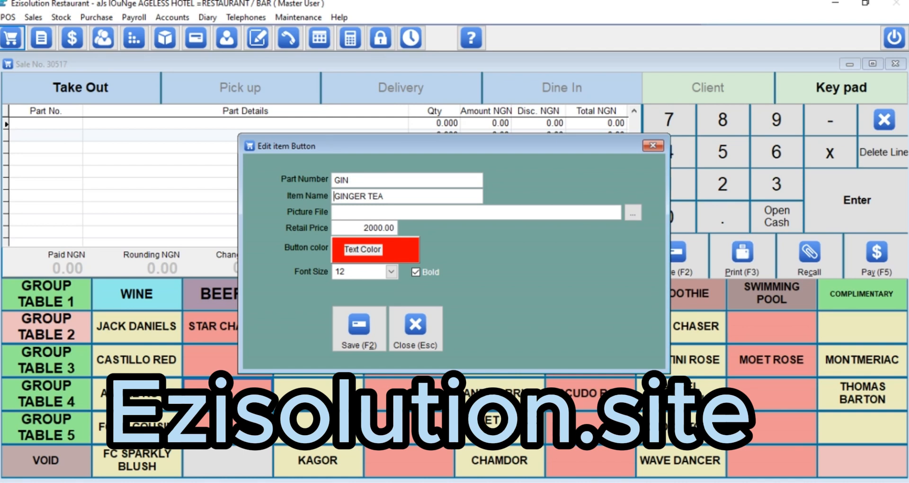
Step: Set the GINGER TEA button's font size to 12 and its button color to green
click(384, 271)
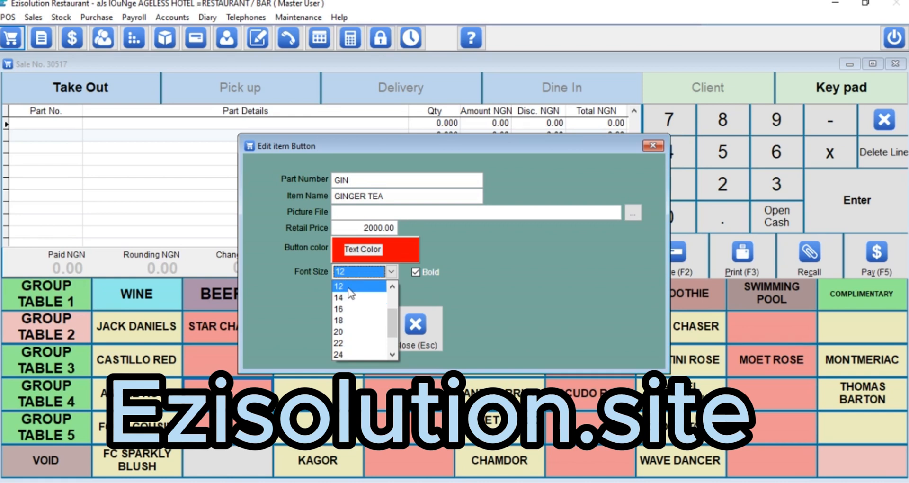
click(352, 287)
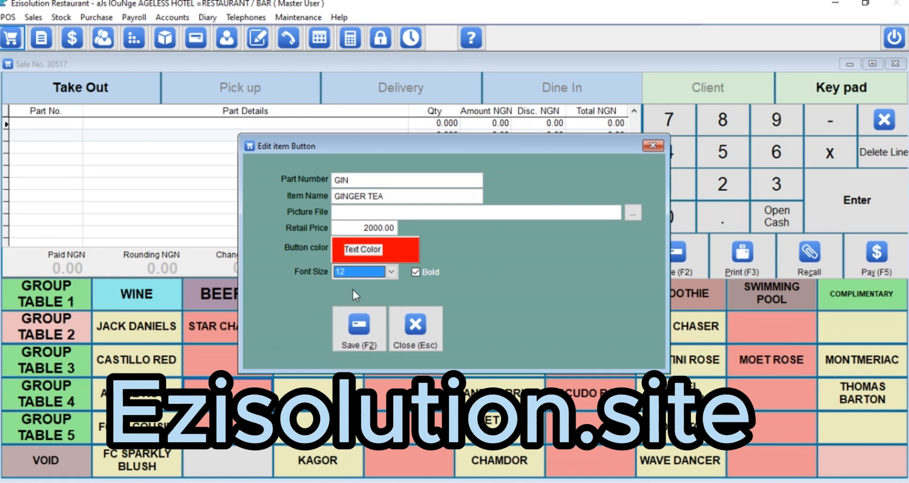
click(399, 249)
click(429, 201)
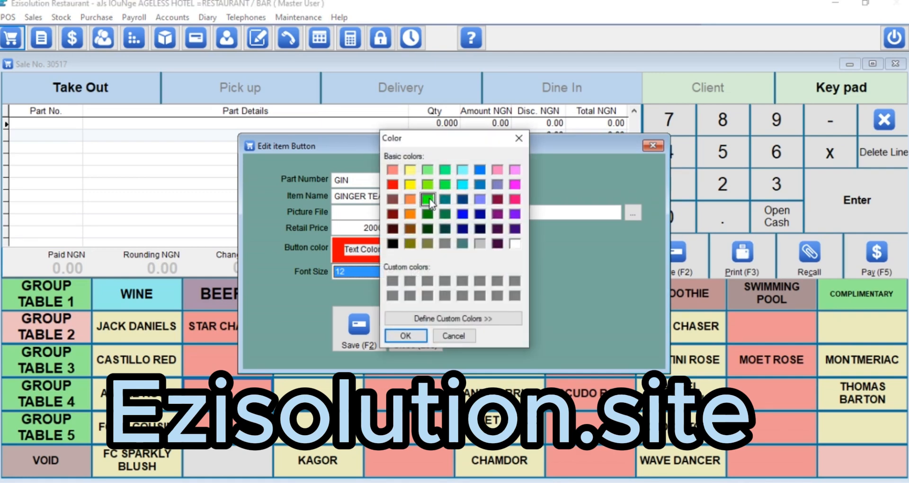
click(402, 336)
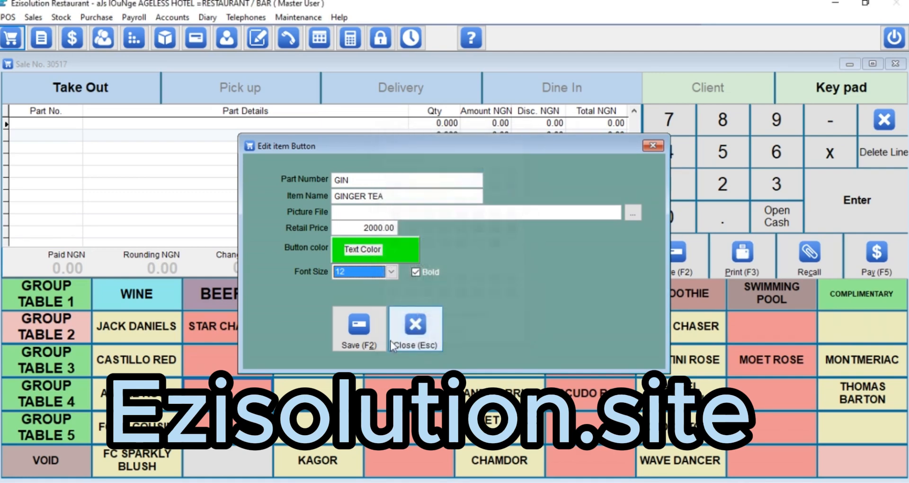
Step: Save the GINGER TEA item button, abort the current sale, and reopen the sale screen
click(353, 336)
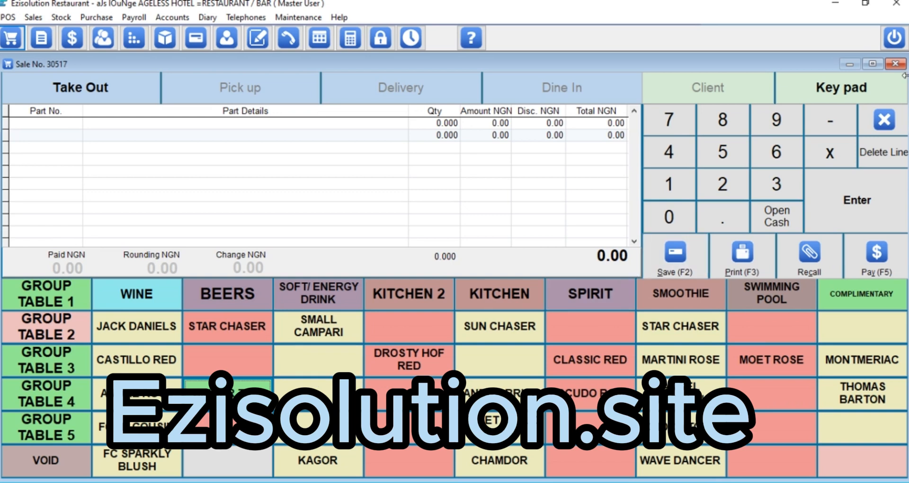
click(880, 141)
click(887, 123)
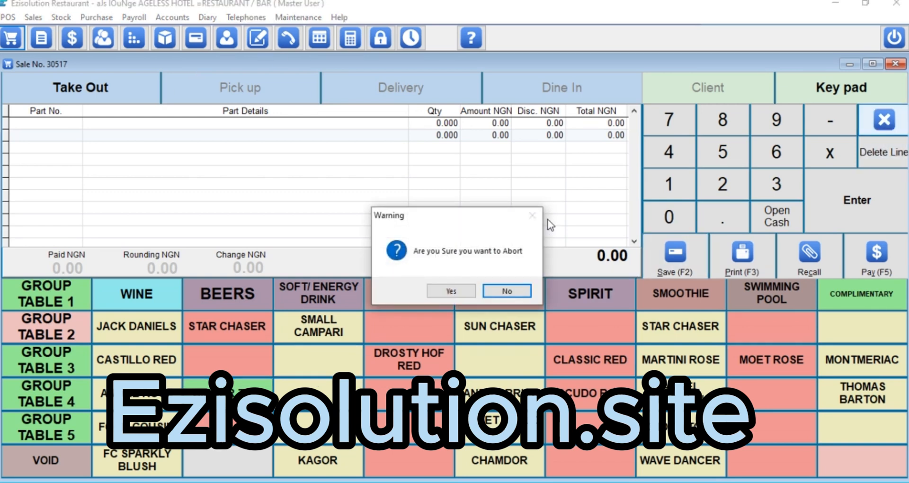
click(448, 295)
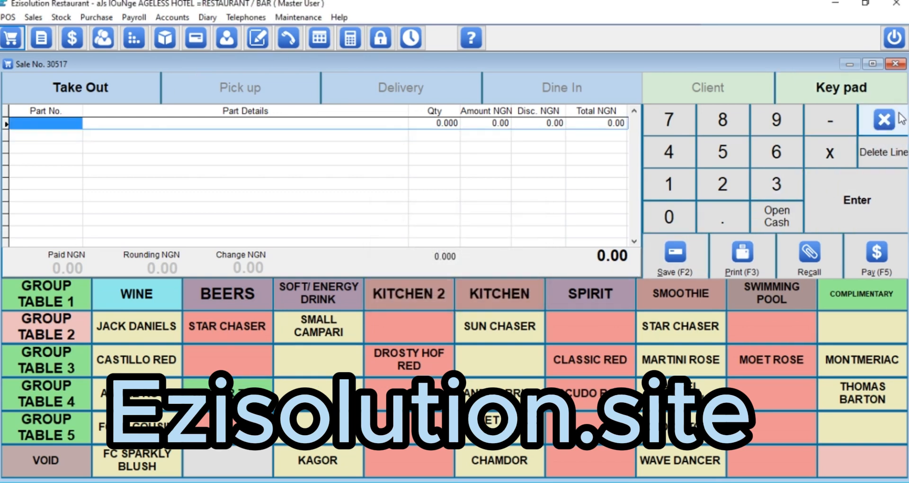
click(884, 119)
click(12, 39)
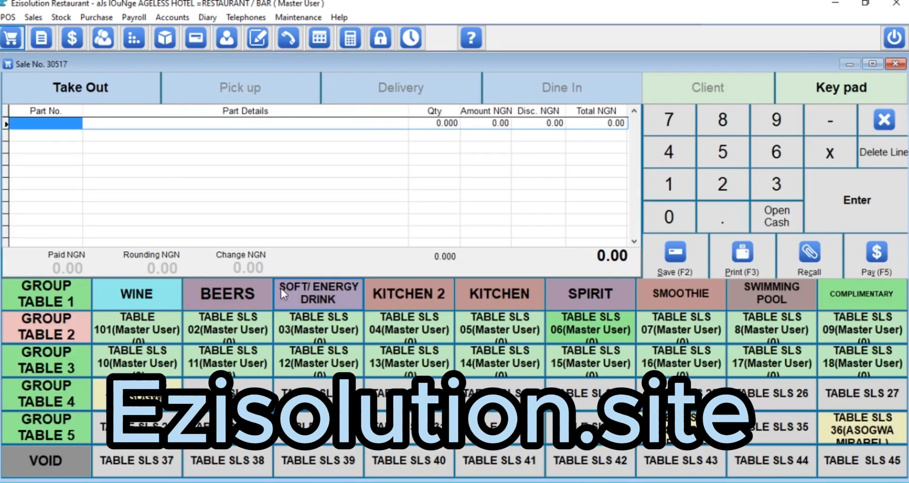
Step: Review the item buttons in the WINE, BEERS, KITCHEN 2, KITCHEN, SPIRIT, SMOOTHIE, SWIMMING POOL and COMPLIMENTARY categories
click(160, 290)
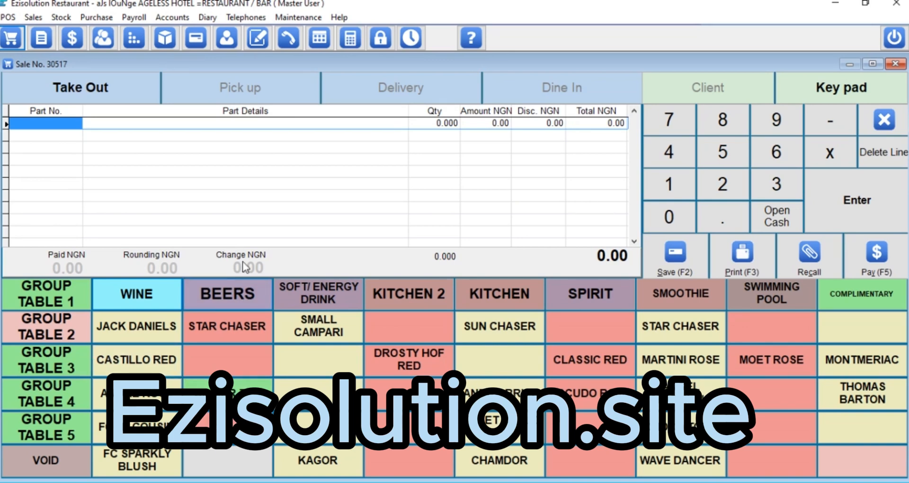
click(226, 293)
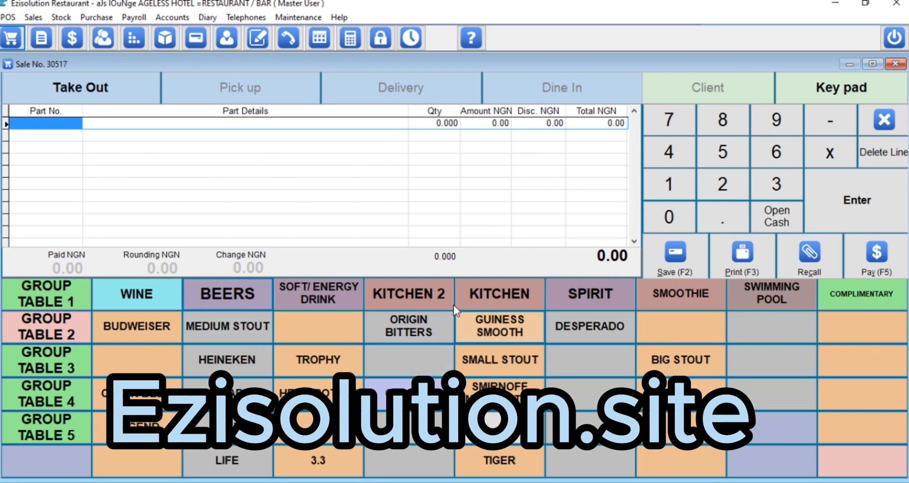
click(426, 293)
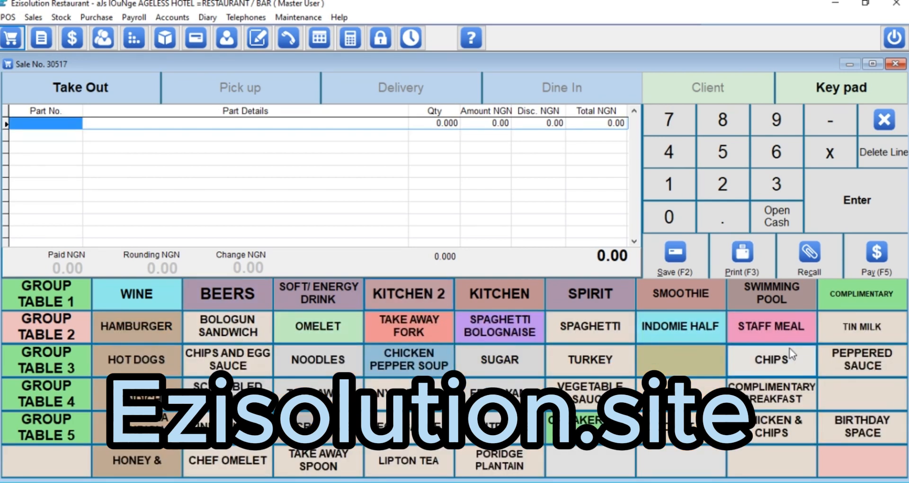
click(505, 300)
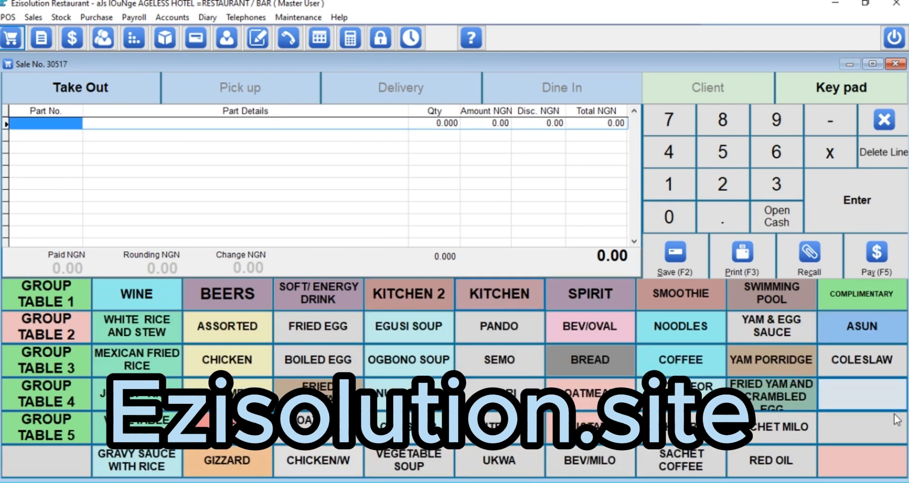
click(578, 302)
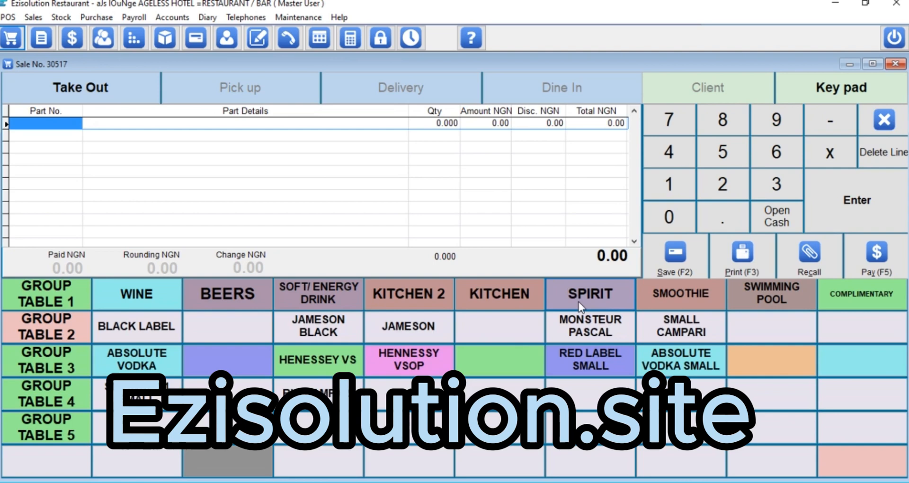
click(679, 293)
click(771, 293)
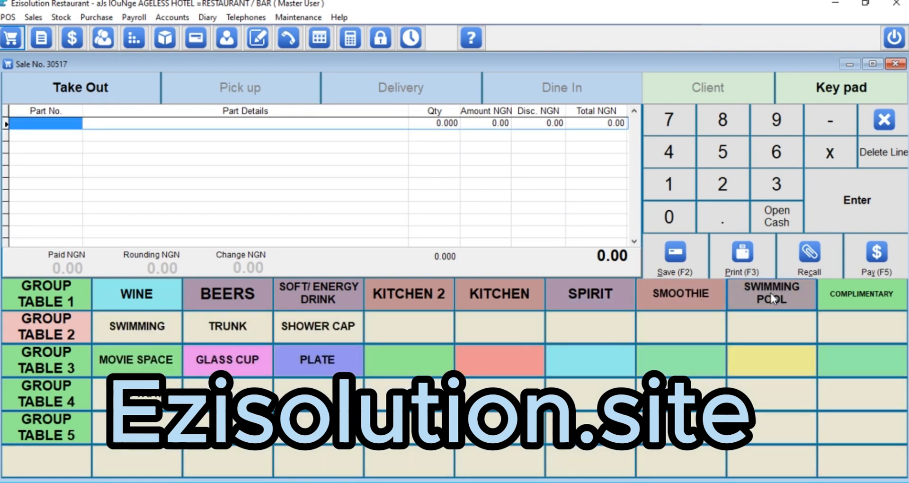
click(841, 296)
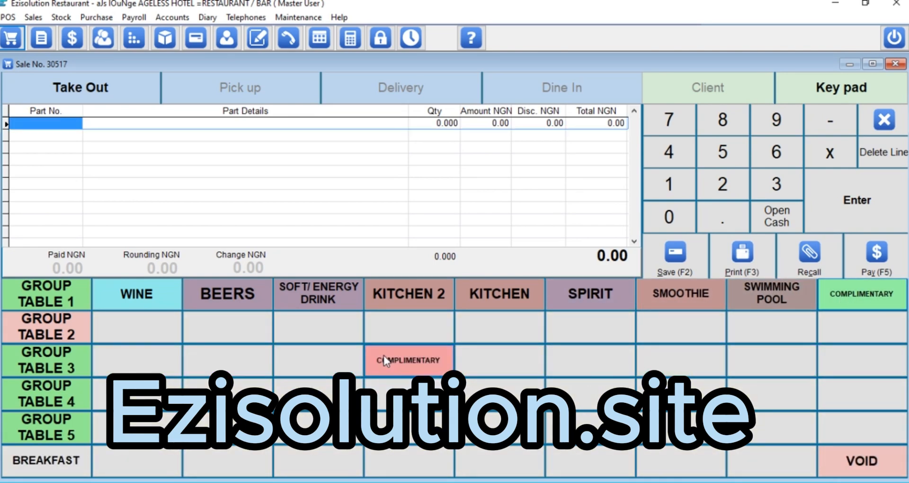
Step: Add the VOID item to the sale, and display the SPIRIT items and the GROUP TABLE 1 tables
click(859, 468)
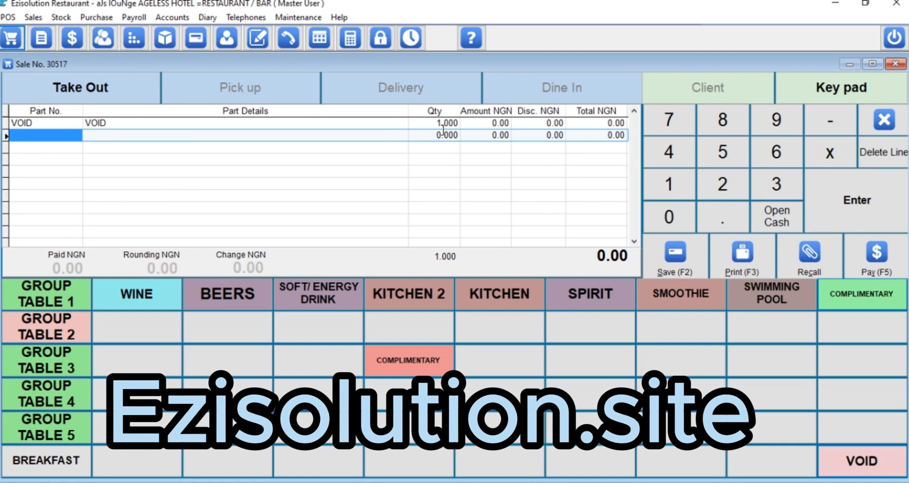
click(61, 306)
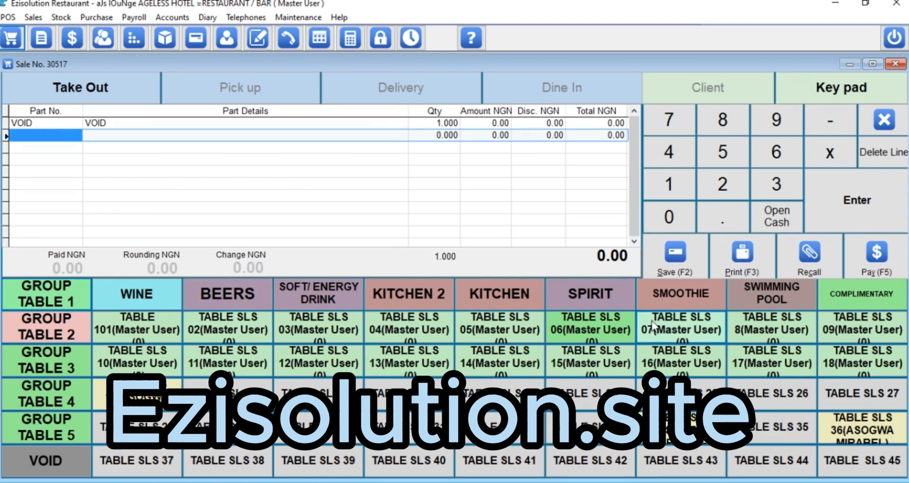
click(570, 297)
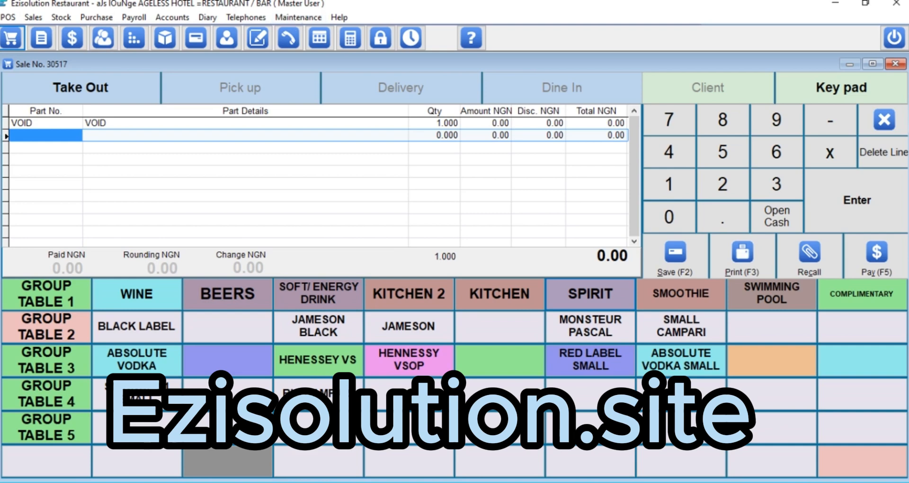
click(46, 294)
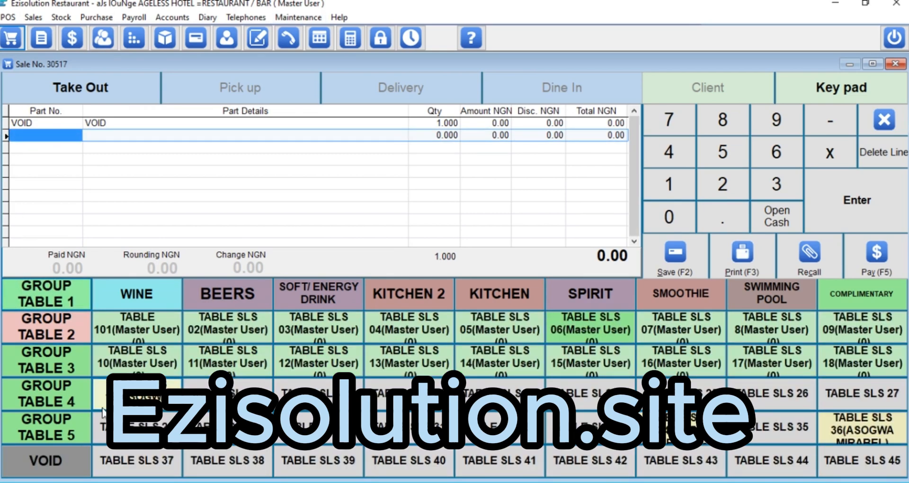
click(43, 302)
click(38, 291)
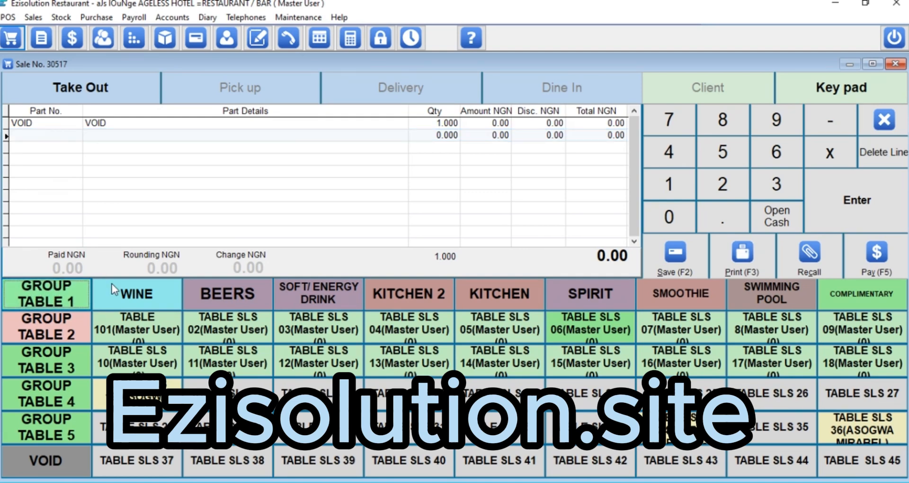
Step: Open the GROUP TABLE 1 menu button for editing, highlight its name, and save it without changes
right_click(55, 295)
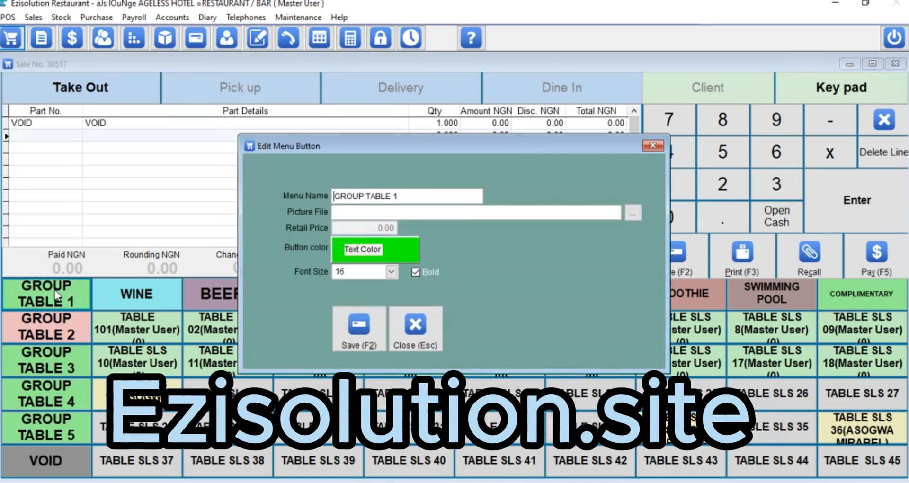
drag(402, 189, 310, 190)
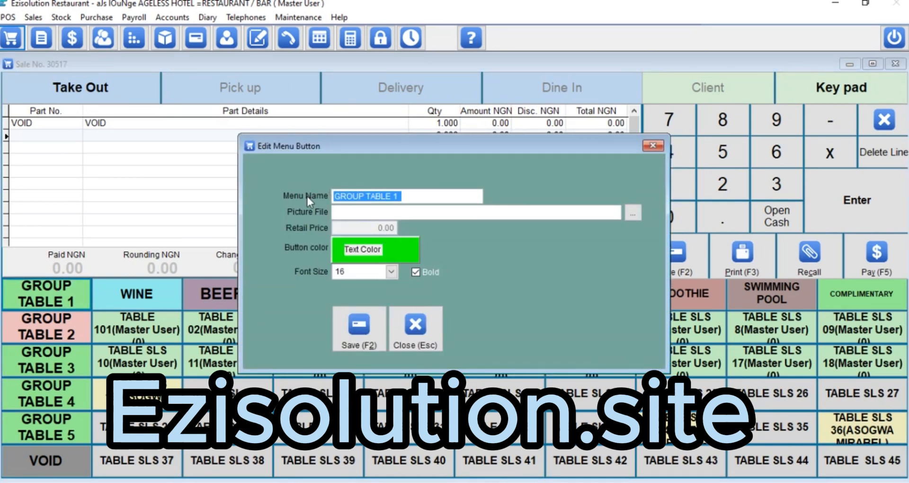
click(351, 326)
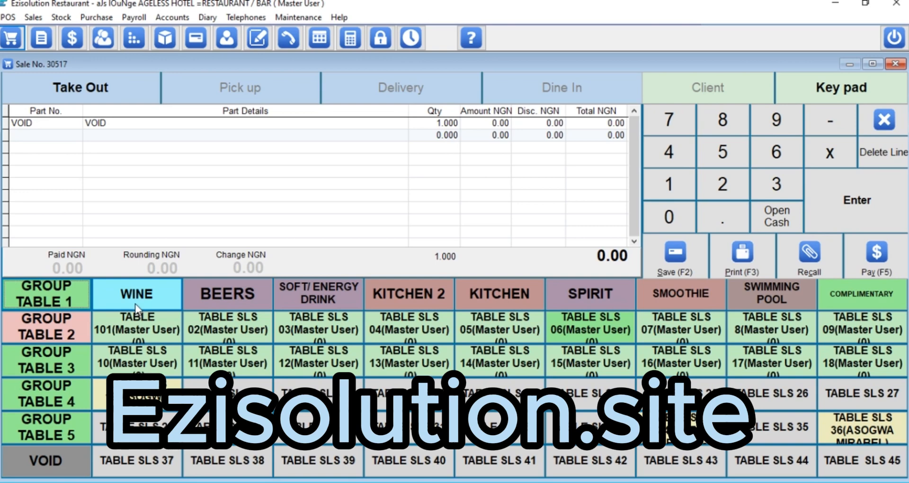
click(70, 304)
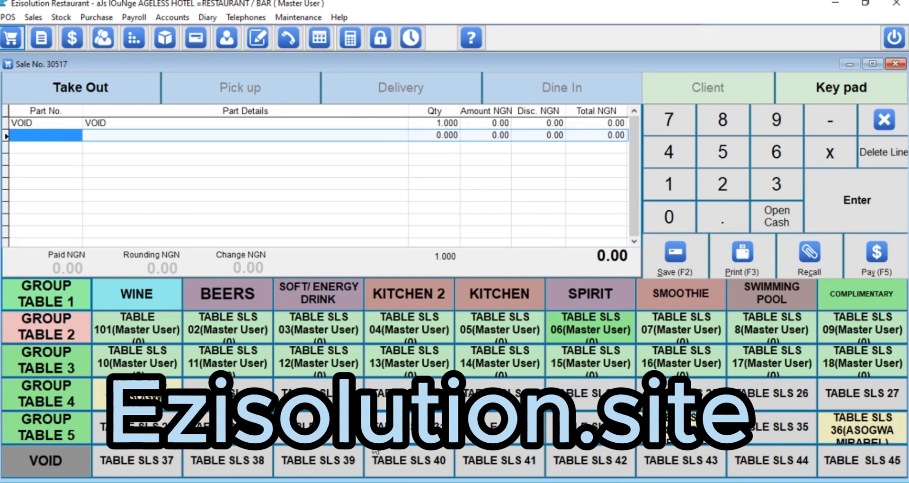
Step: Examine the part number format and item name in the TABLE SLS 02 button's edit form, and close it without changes
right_click(203, 329)
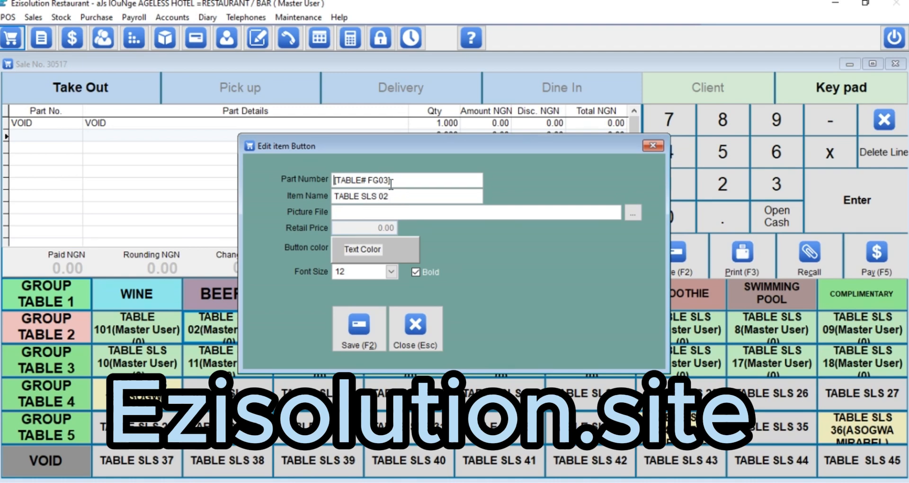
drag(394, 182, 227, 165)
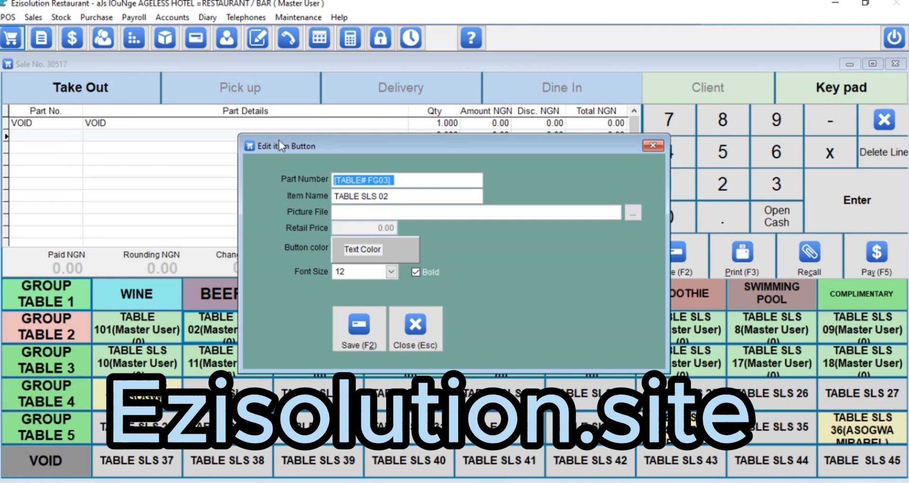
click(350, 183)
drag(361, 183, 229, 169)
click(361, 184)
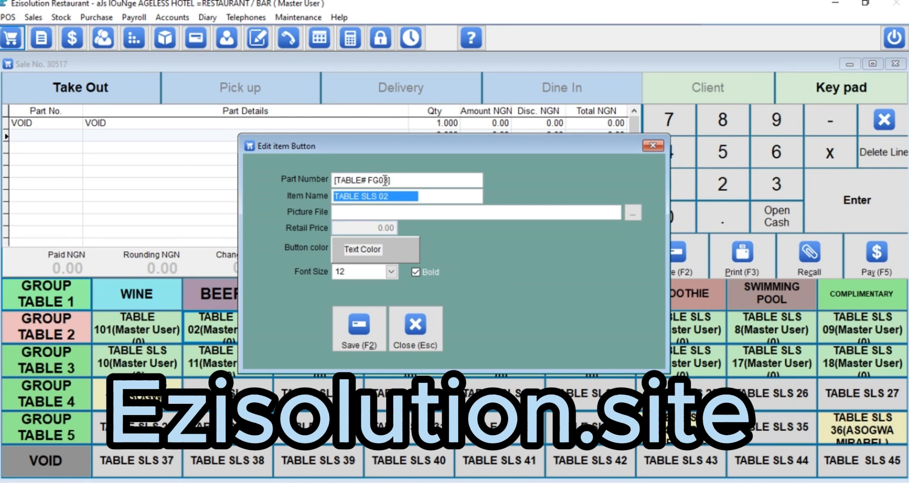
drag(362, 180, 333, 179)
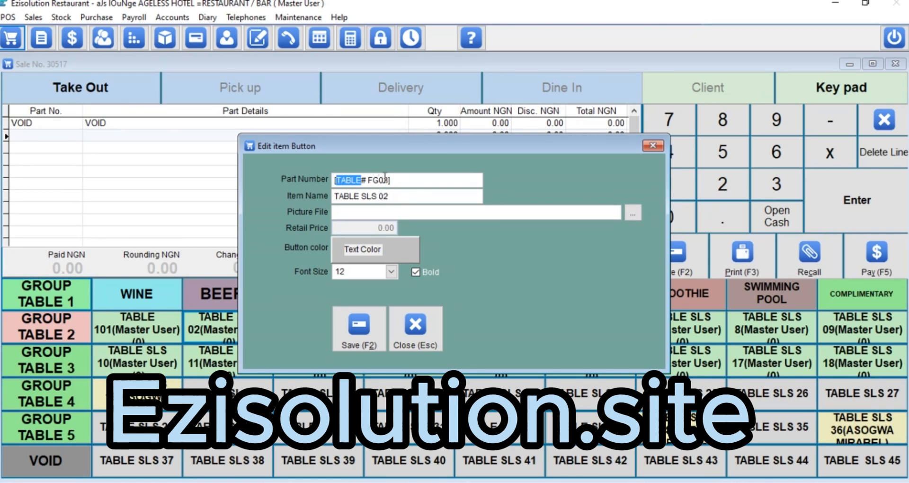
drag(398, 197, 333, 197)
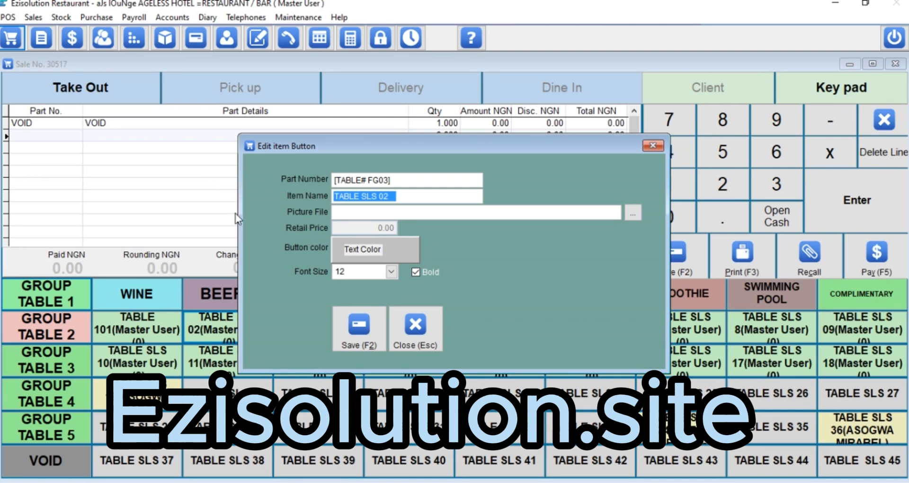
click(415, 328)
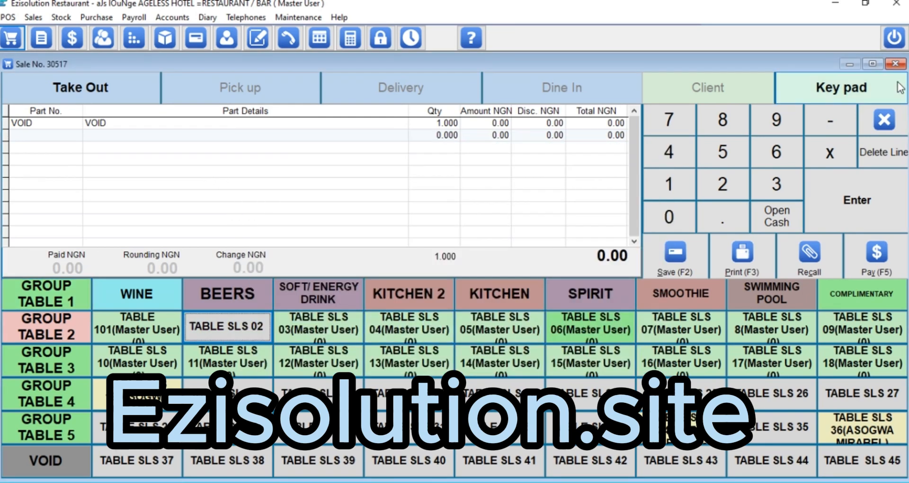
Step: Abort the sale containing the VOID line and close the sale screen
click(882, 121)
click(448, 291)
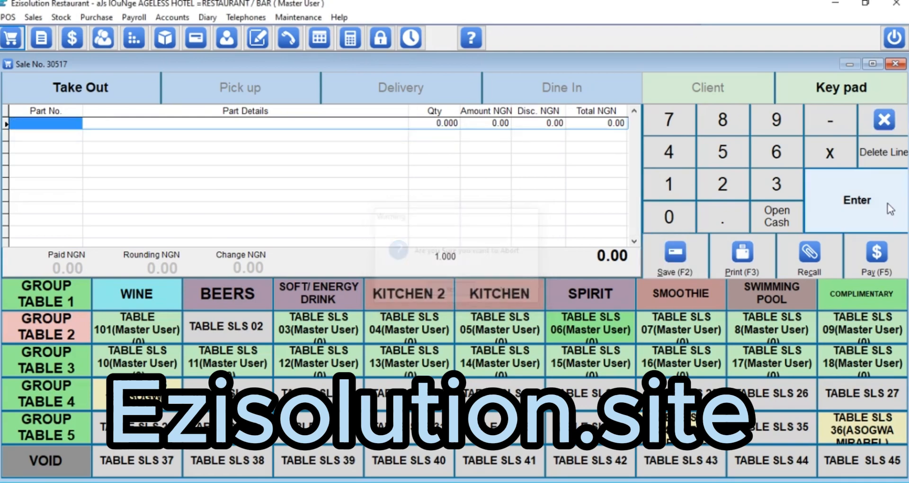
click(868, 115)
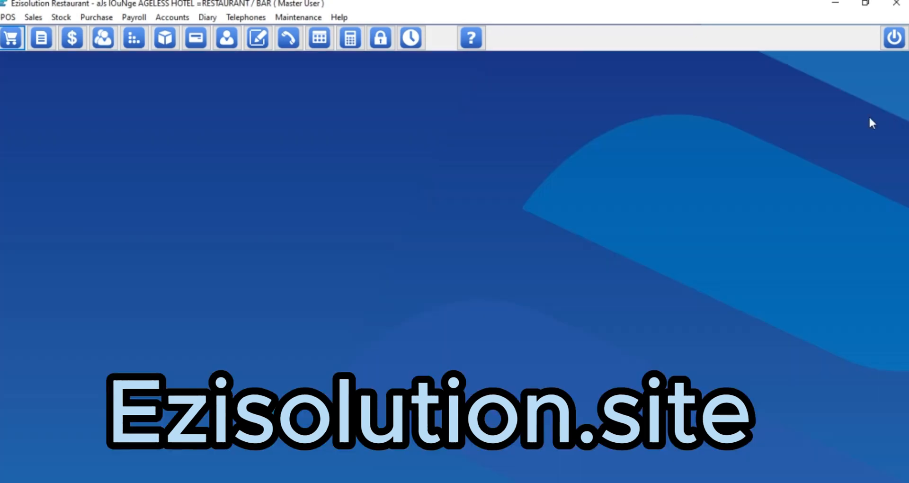
Step: Turn off Allow Staff to serve same table in the P.O.S system setup, view the Sales settings, and close without saving
click(289, 16)
click(312, 44)
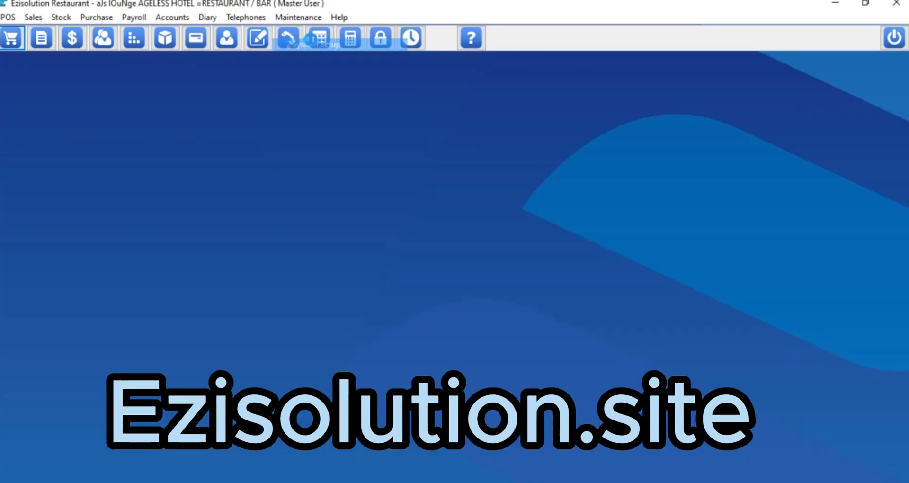
click(318, 91)
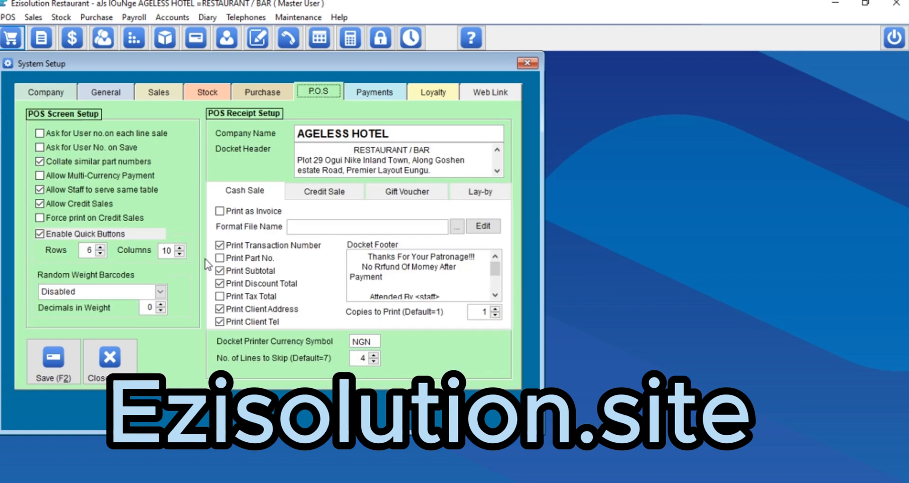
click(65, 191)
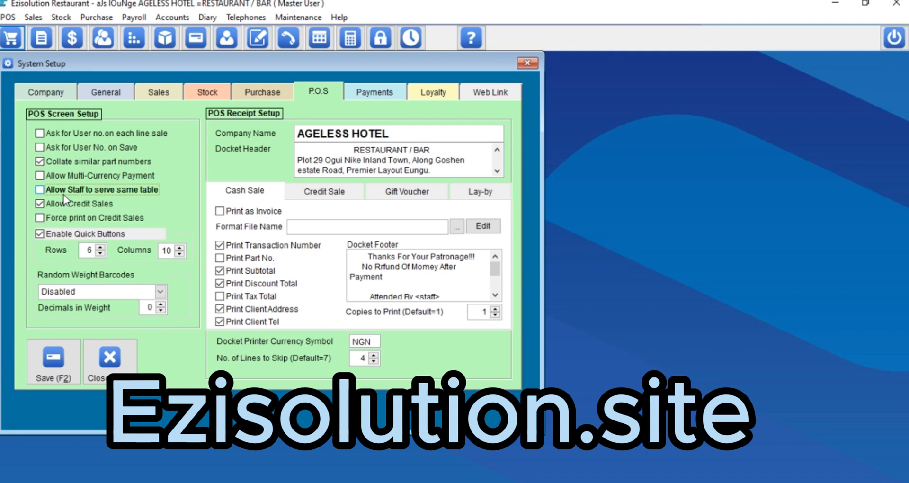
click(64, 193)
click(64, 198)
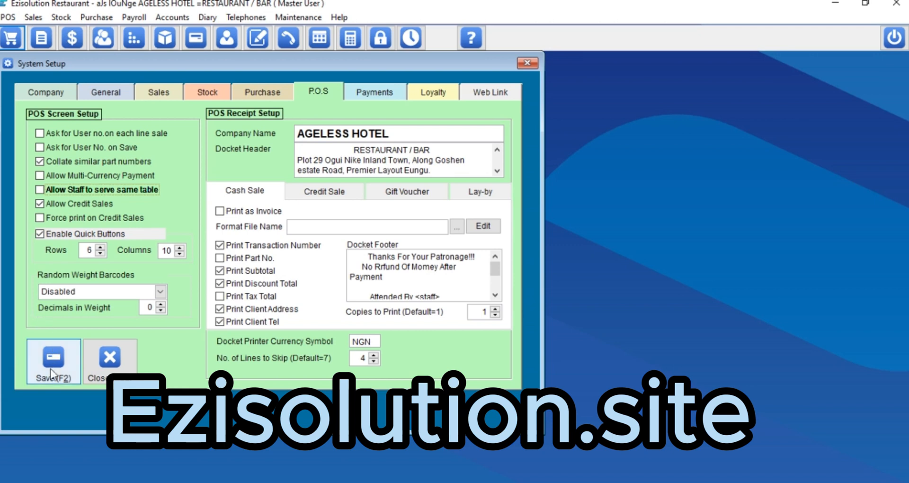
click(166, 92)
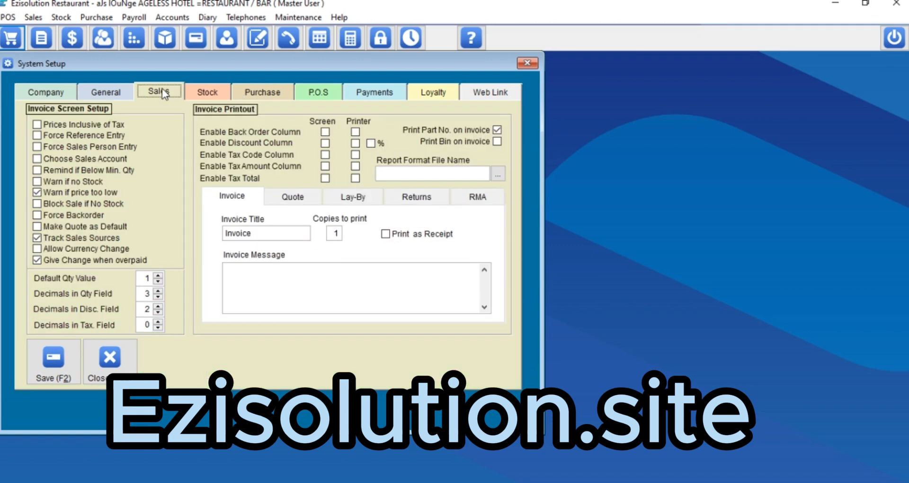
click(109, 359)
Step: Open the security settings of the staff member listed as No 10 in the users file
click(299, 17)
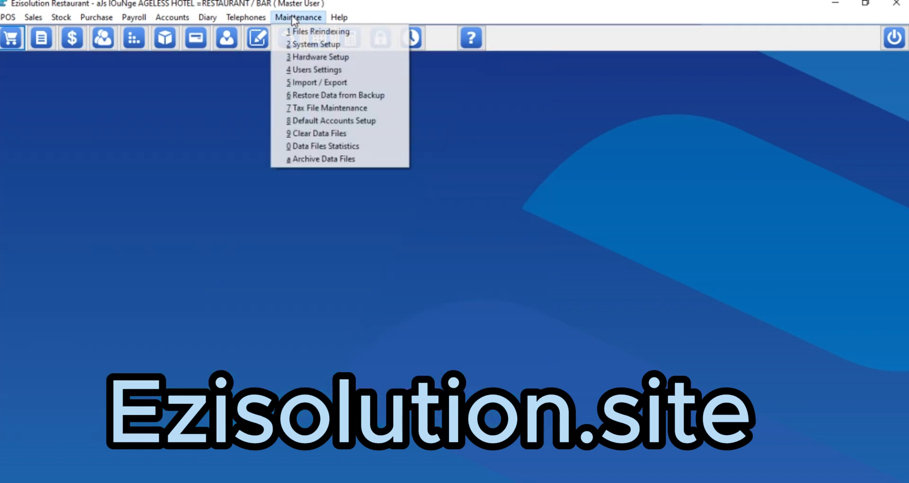
click(325, 75)
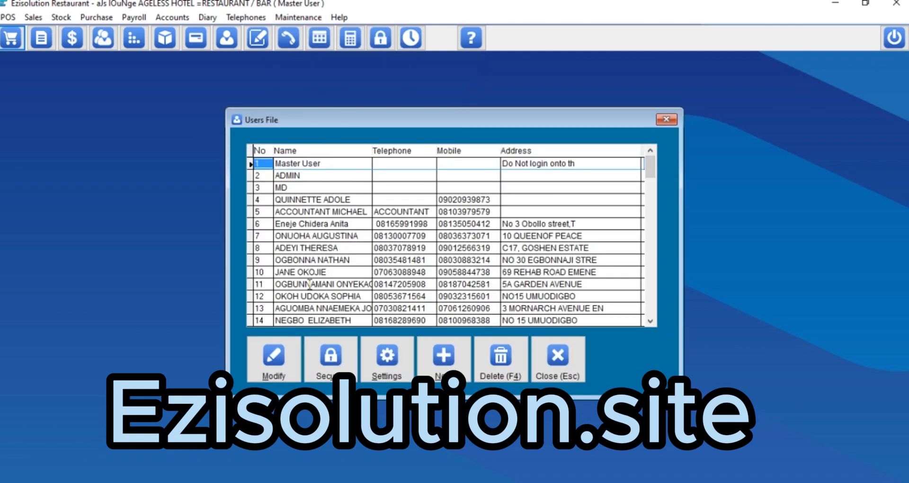
click(334, 362)
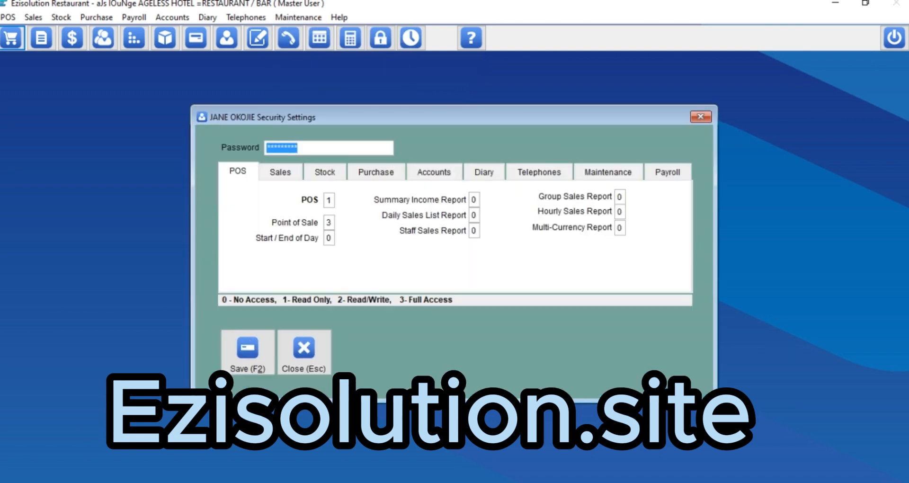
Step: Re-enter access level 3 for Point of Sale in the staff member's POS rights, and view the Sales rights
click(330, 221)
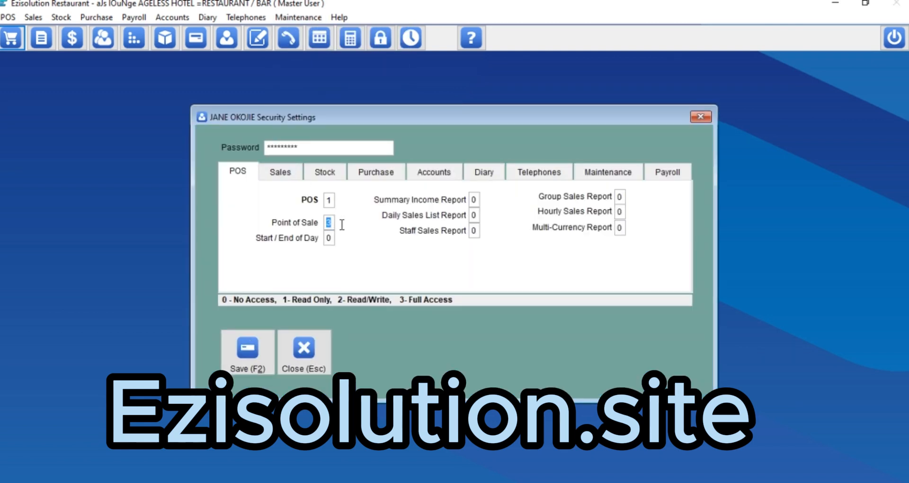
key(BackSpace)
text(3)
drag(326, 225, 338, 229)
key(BackSpace)
text(3)
click(328, 237)
click(332, 222)
click(279, 171)
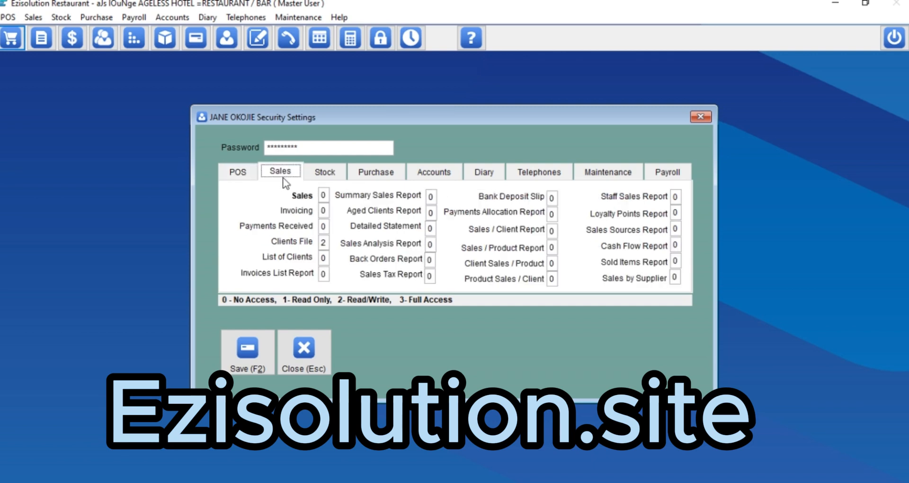
Step: Set the staff member's Point of Sale access level to 1, Read Only, in the POS rights
click(243, 170)
click(329, 222)
text(1)
key(Return)
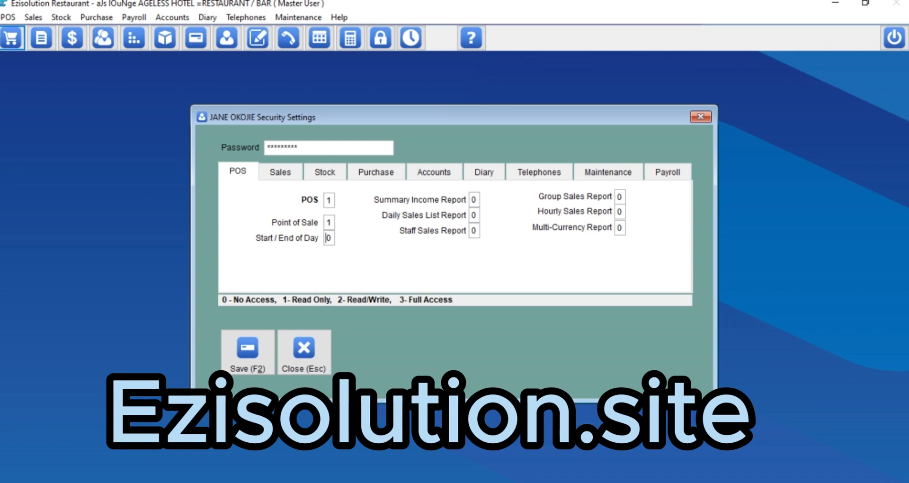
Step: Set the staff member's Point of Sale access to 2, Read/Write, save the security settings, and close the users file
click(328, 222)
text(2)
click(247, 370)
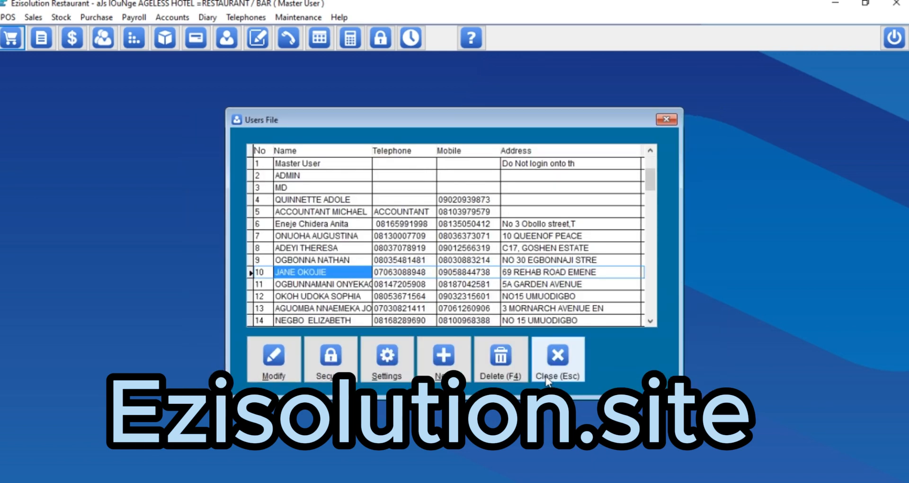
click(548, 377)
click(450, 481)
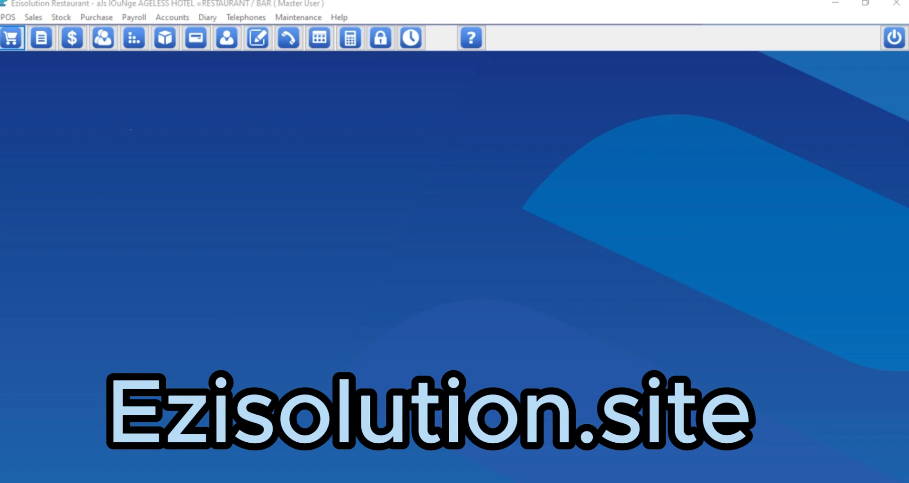